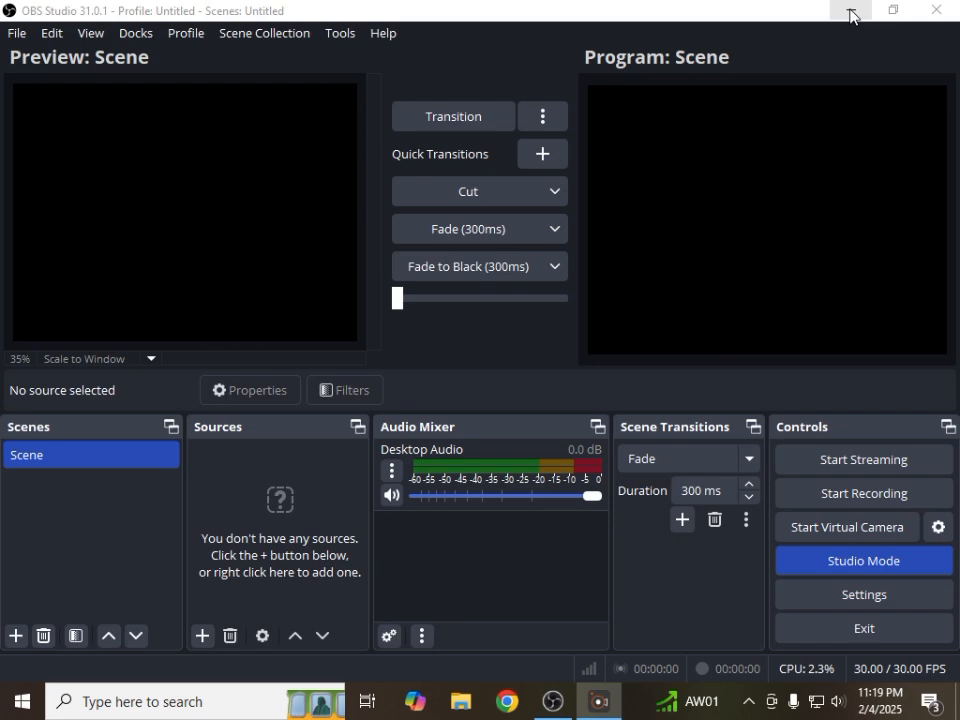
Switch to Chrome and search Google for "obs studio download"
click(851, 11)
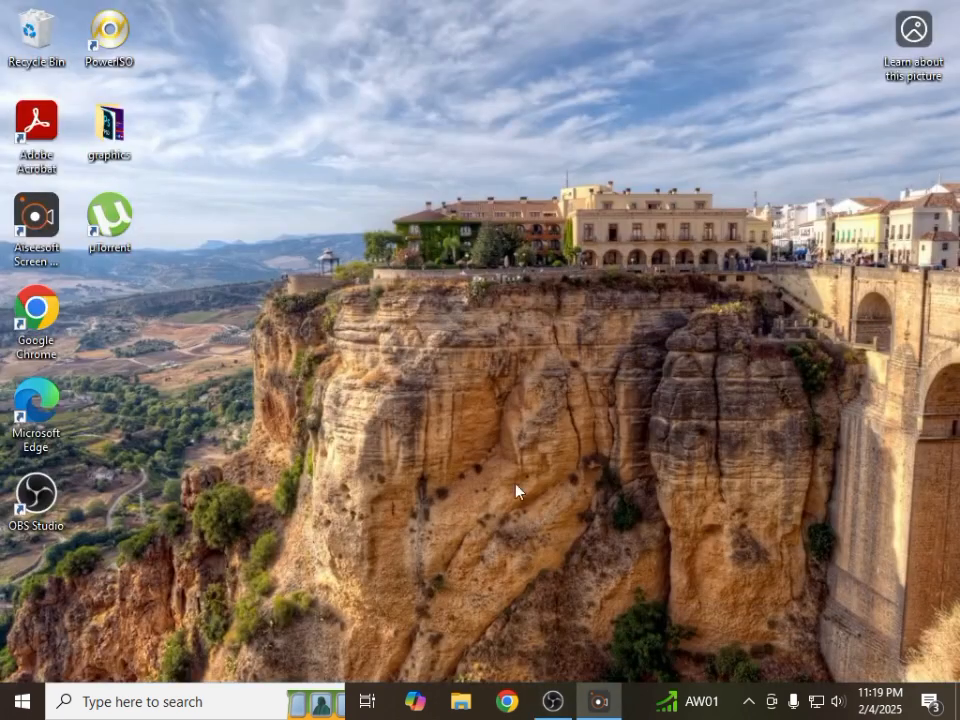
click(507, 701)
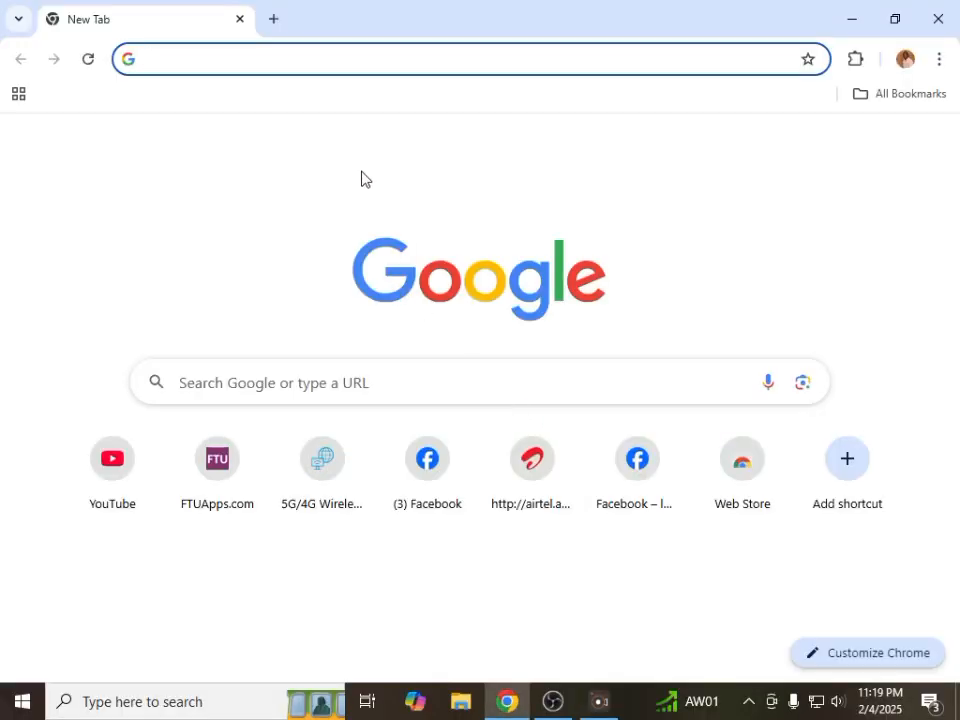
click(288, 63)
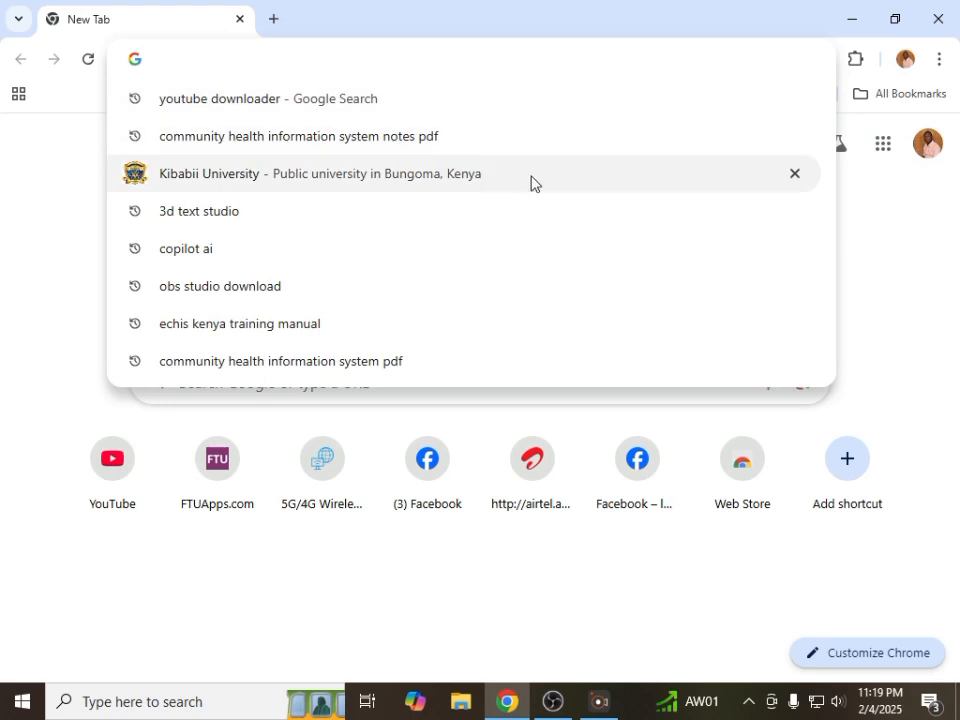
text(obs)
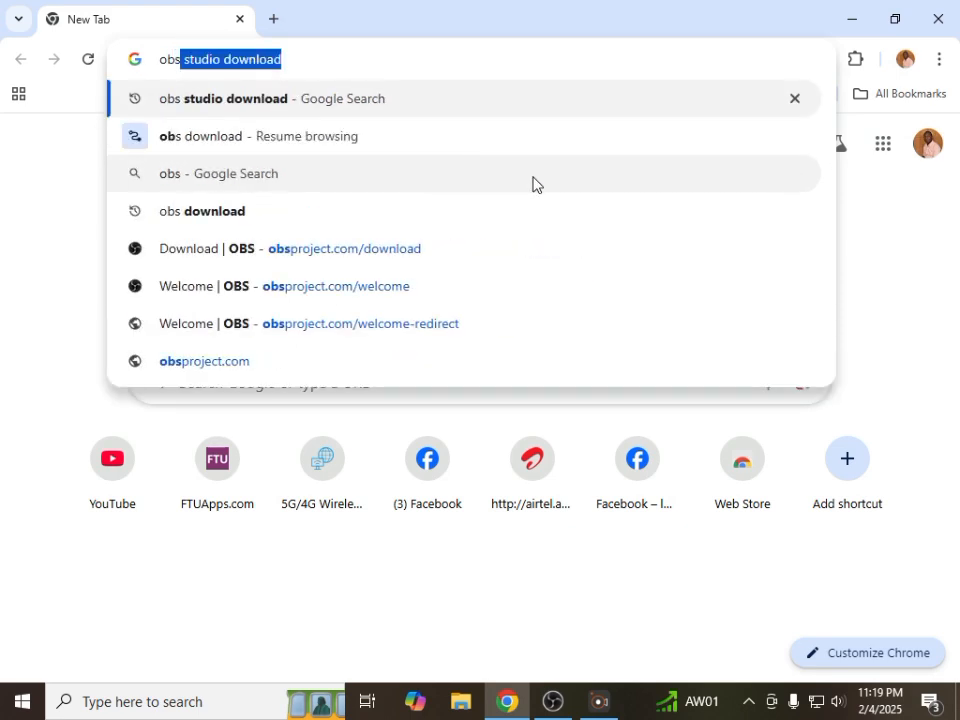
click(322, 67)
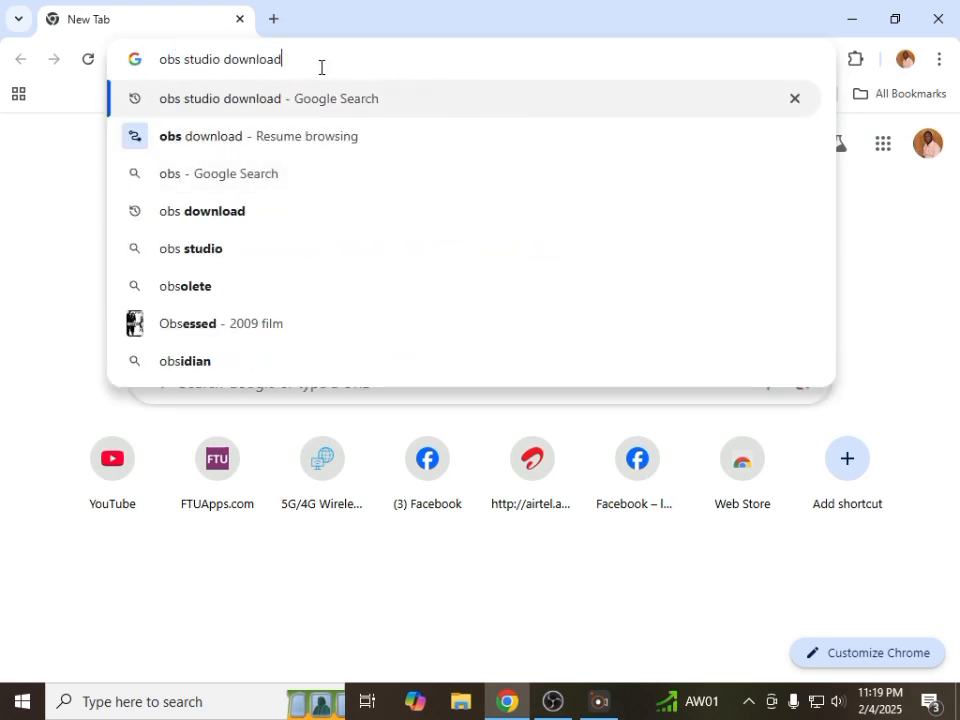
click(447, 108)
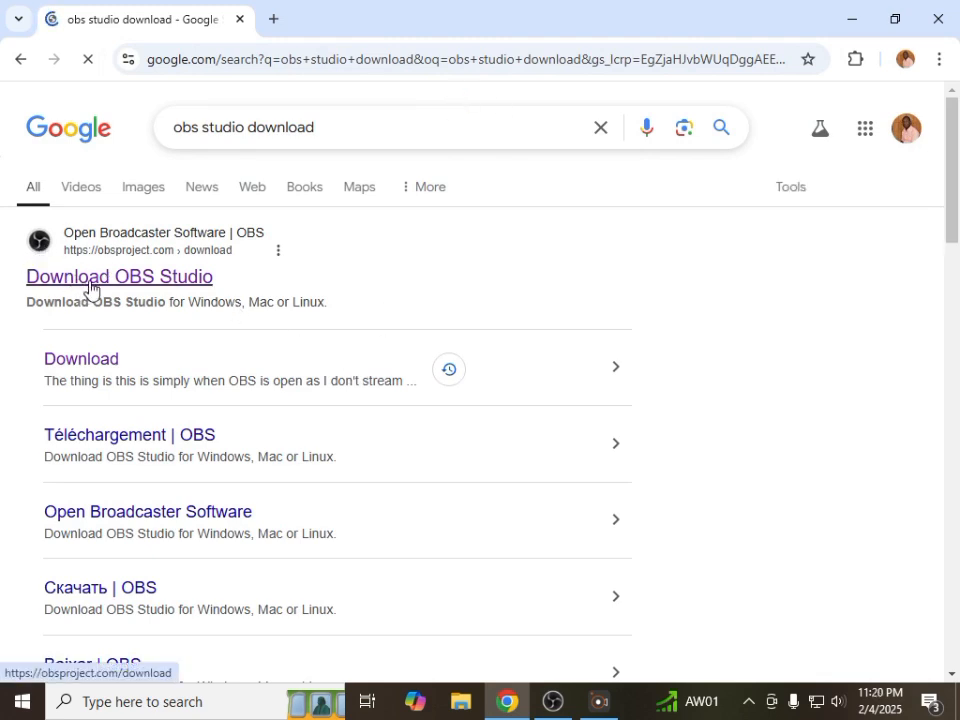
Open the official Download OBS Studio page and examine the download options for the Windows release
click(88, 288)
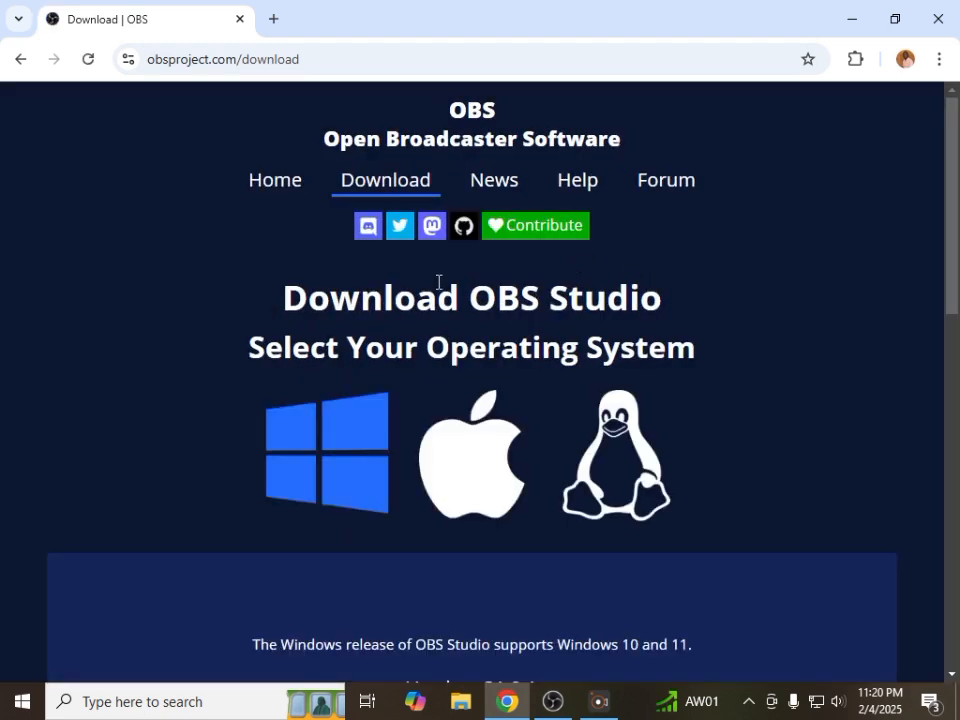
click(421, 185)
scroll(372, 445, down, 5)
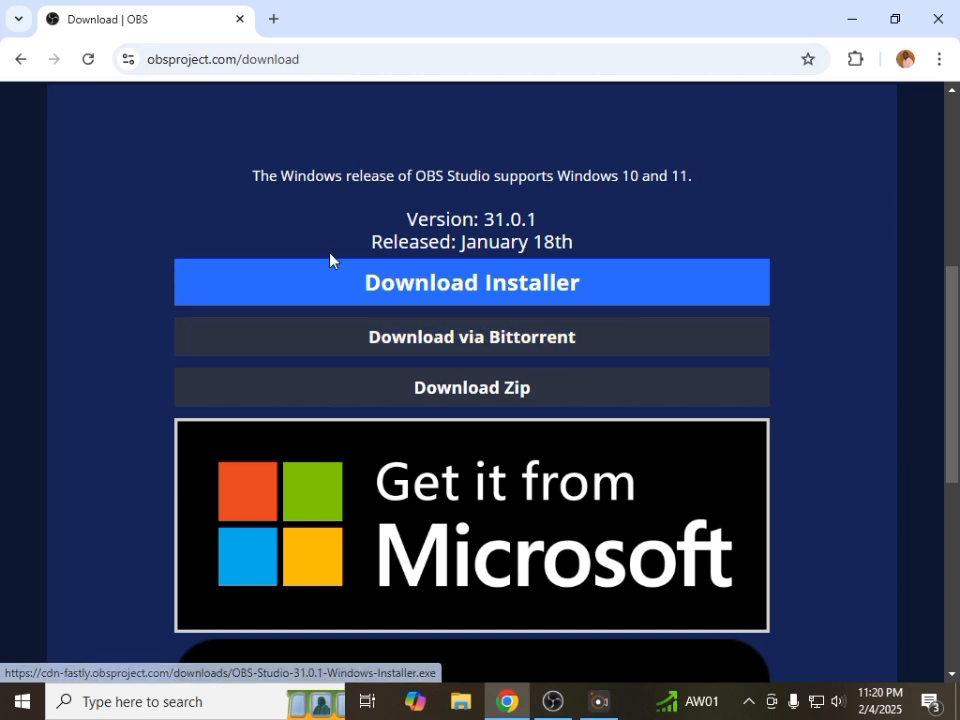
Switch back to OBS Studio and examine the streaming services offered in the Stream settings
click(857, 25)
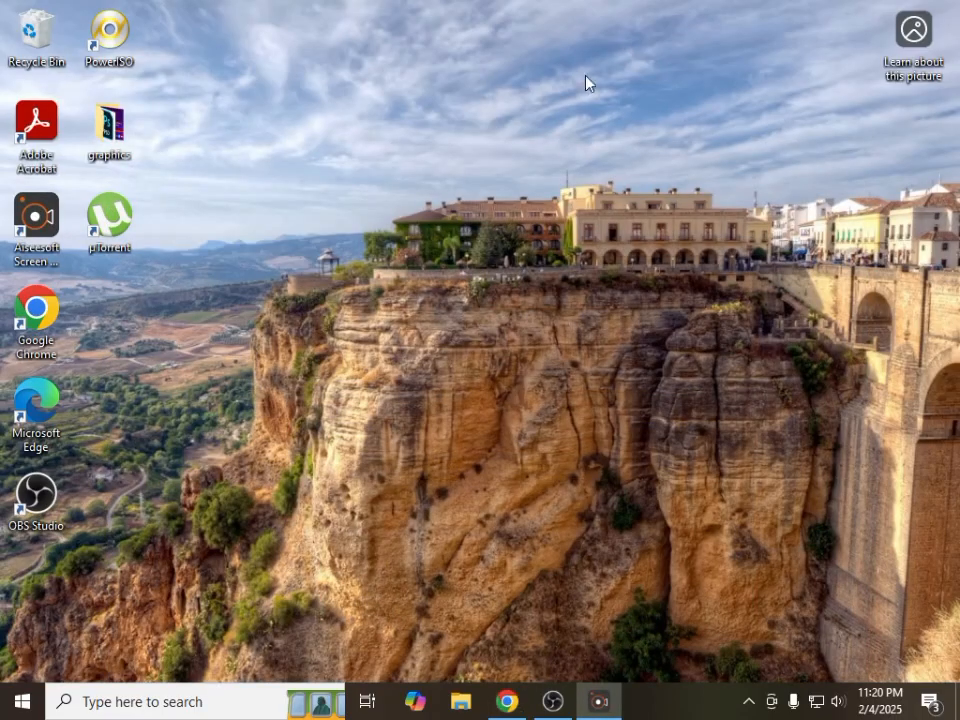
click(552, 706)
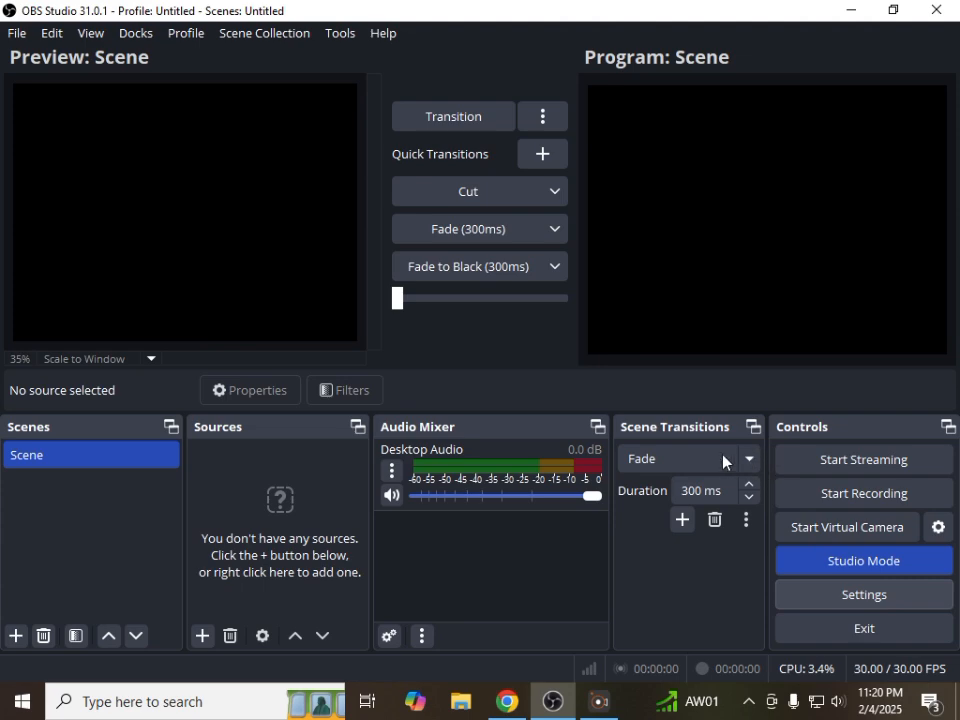
click(823, 582)
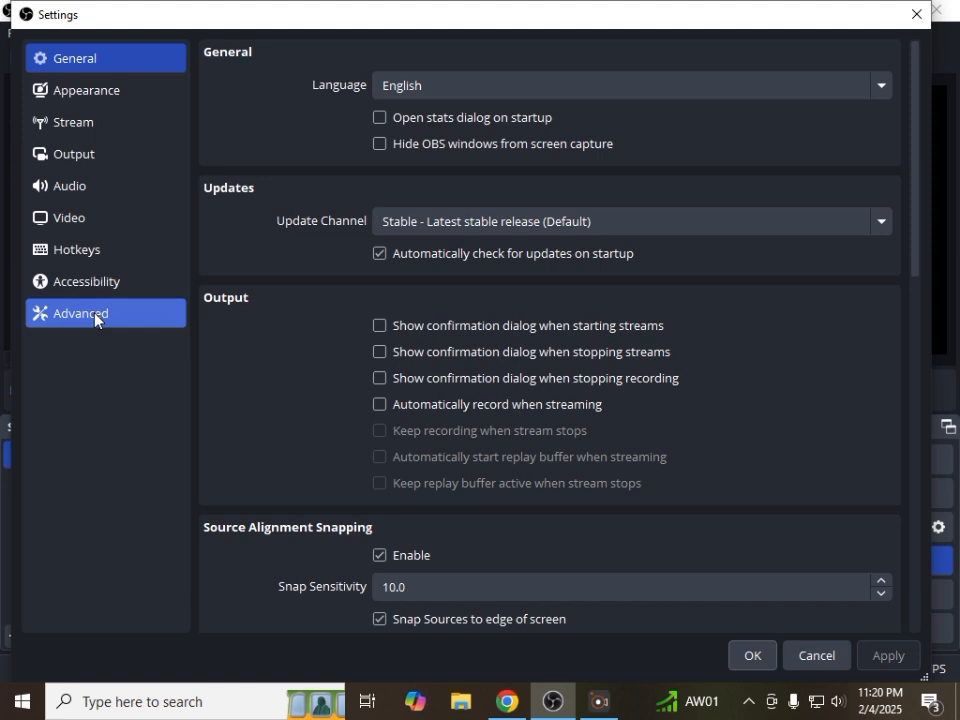
click(81, 125)
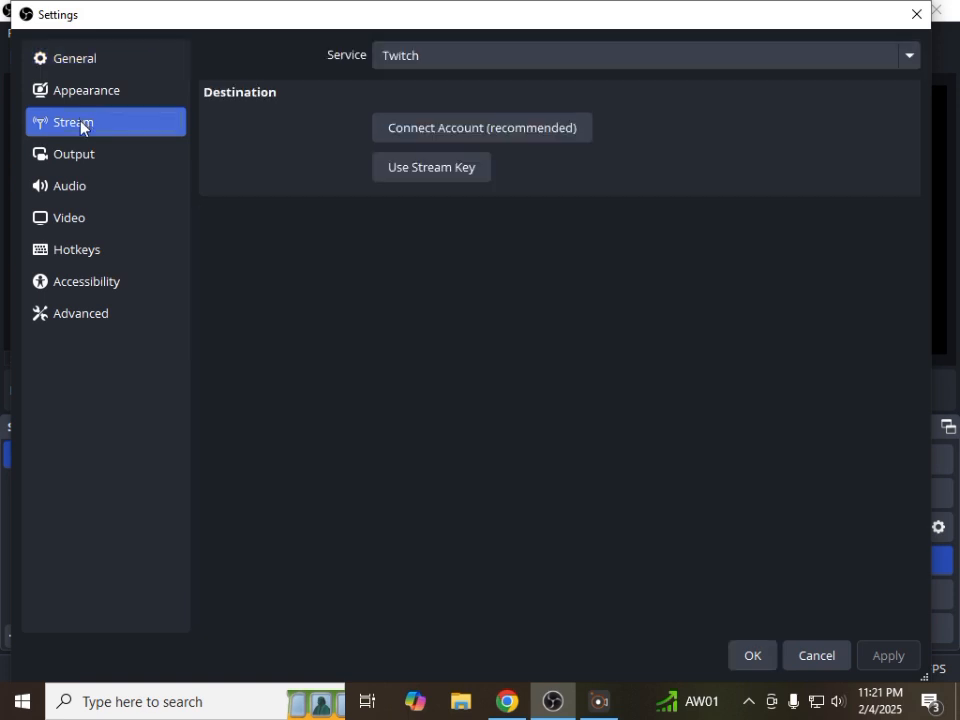
click(399, 58)
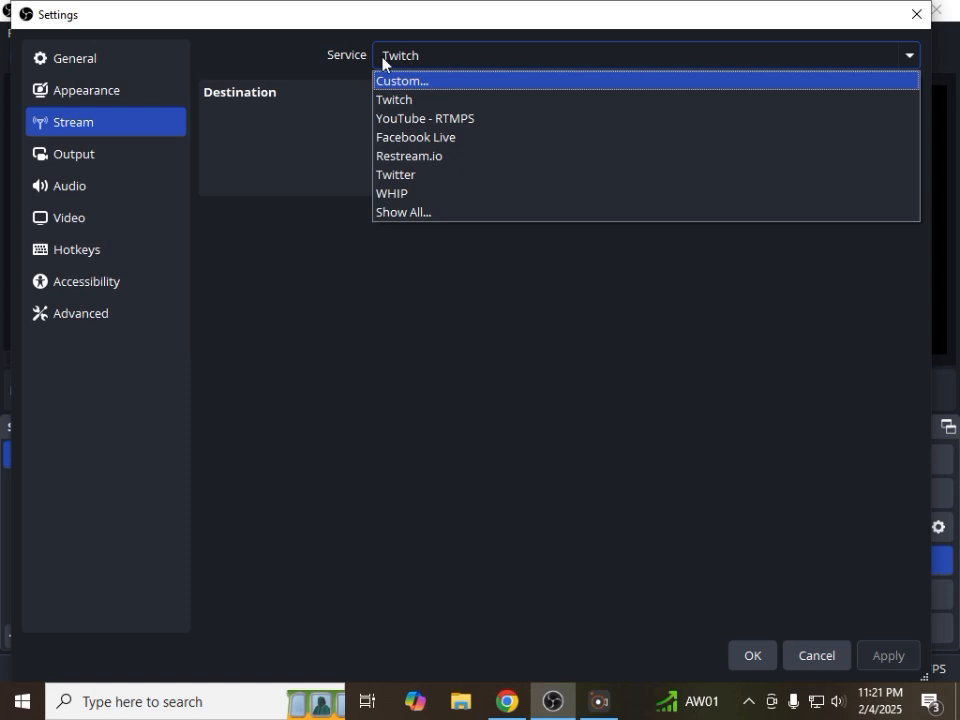
Set the output mode to Advanced and check the video encoders available for streaming
click(90, 156)
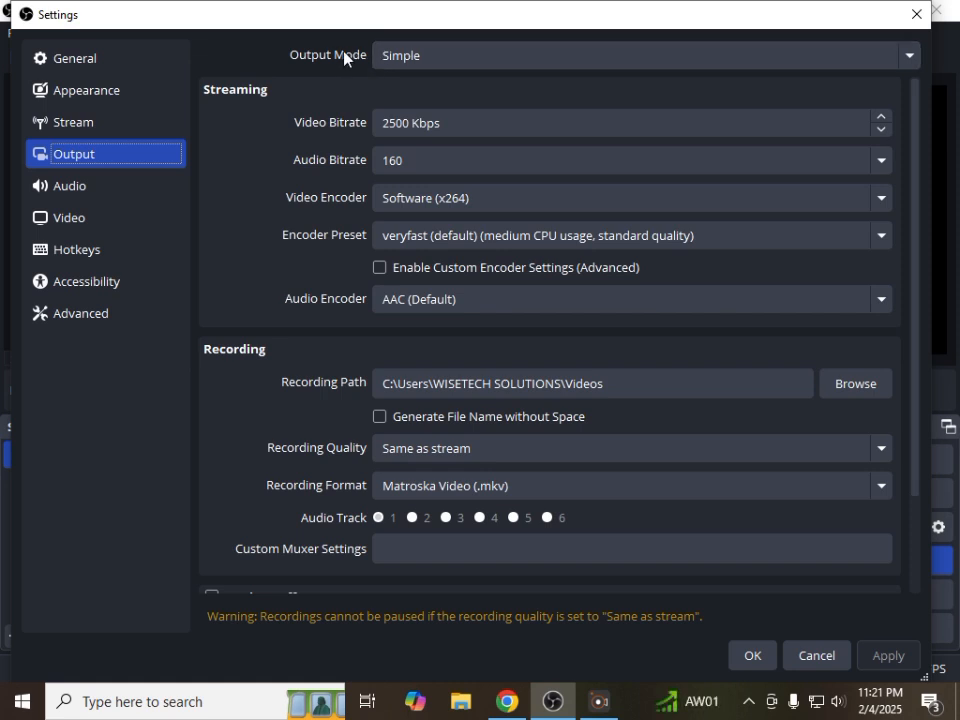
click(422, 57)
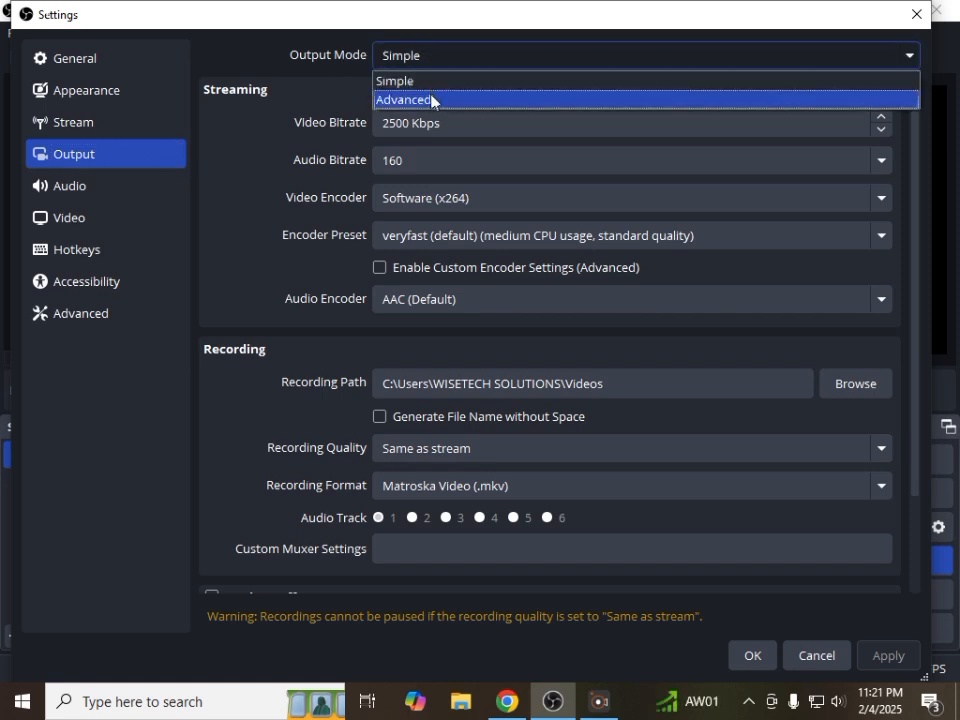
click(432, 100)
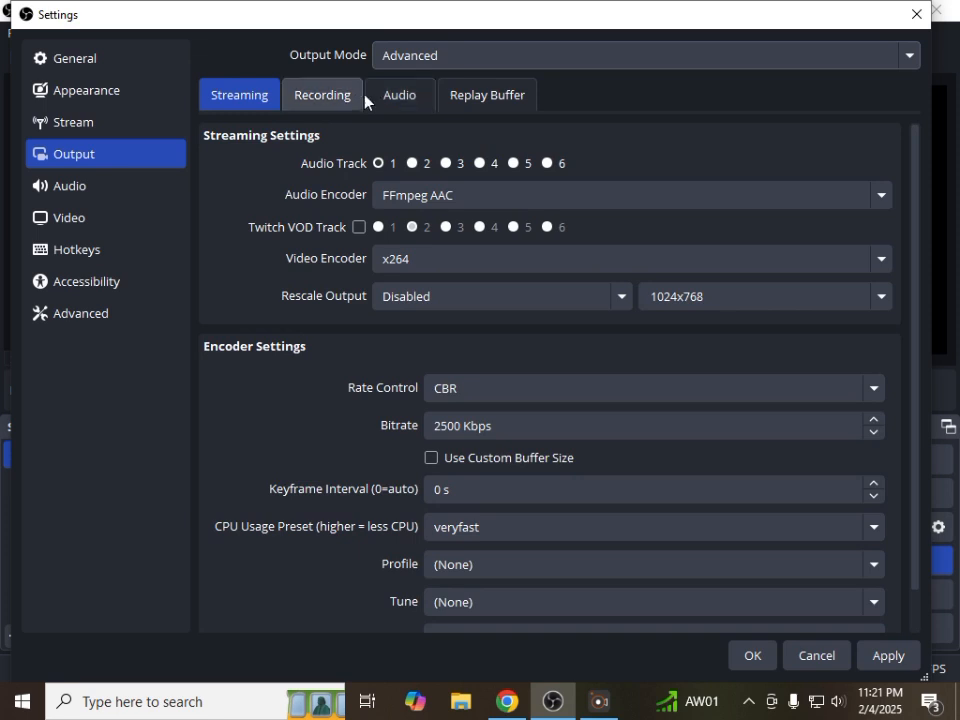
click(440, 59)
click(432, 100)
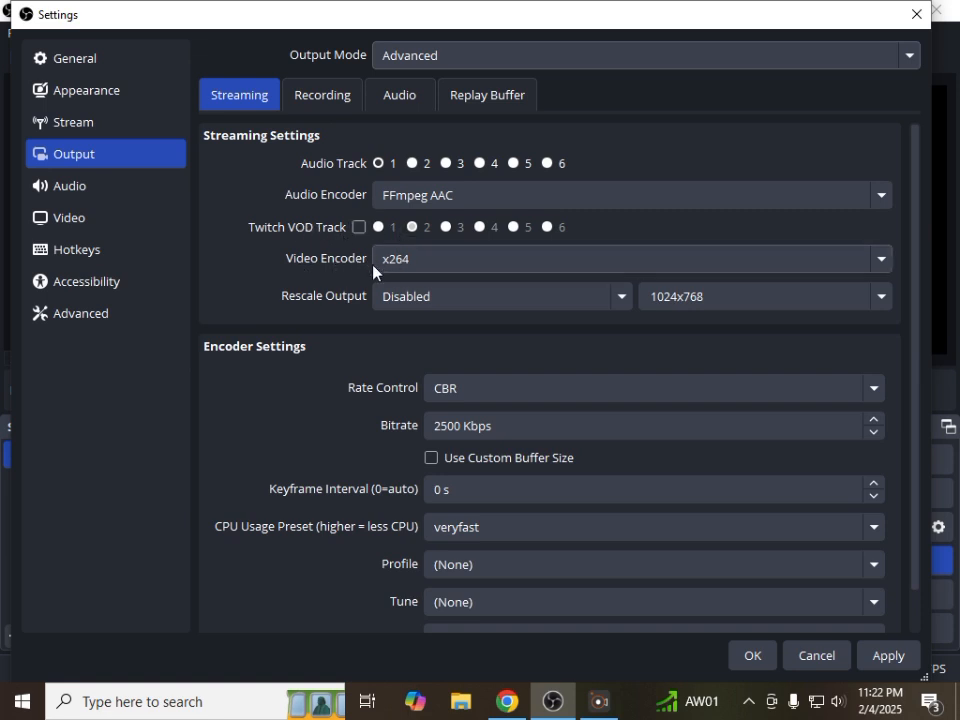
click(465, 269)
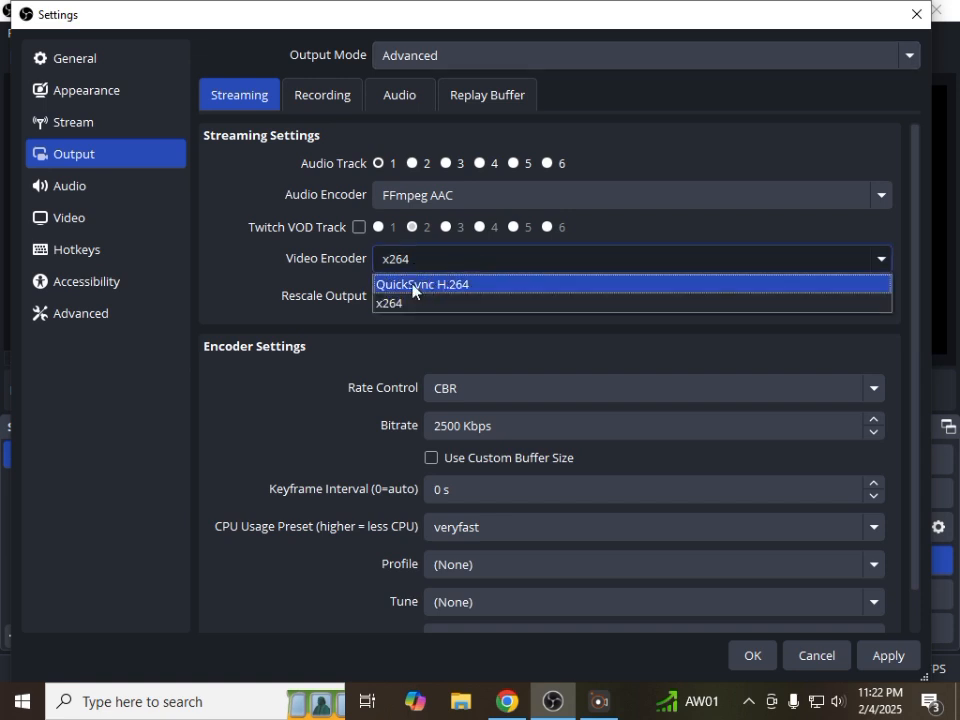
click(448, 261)
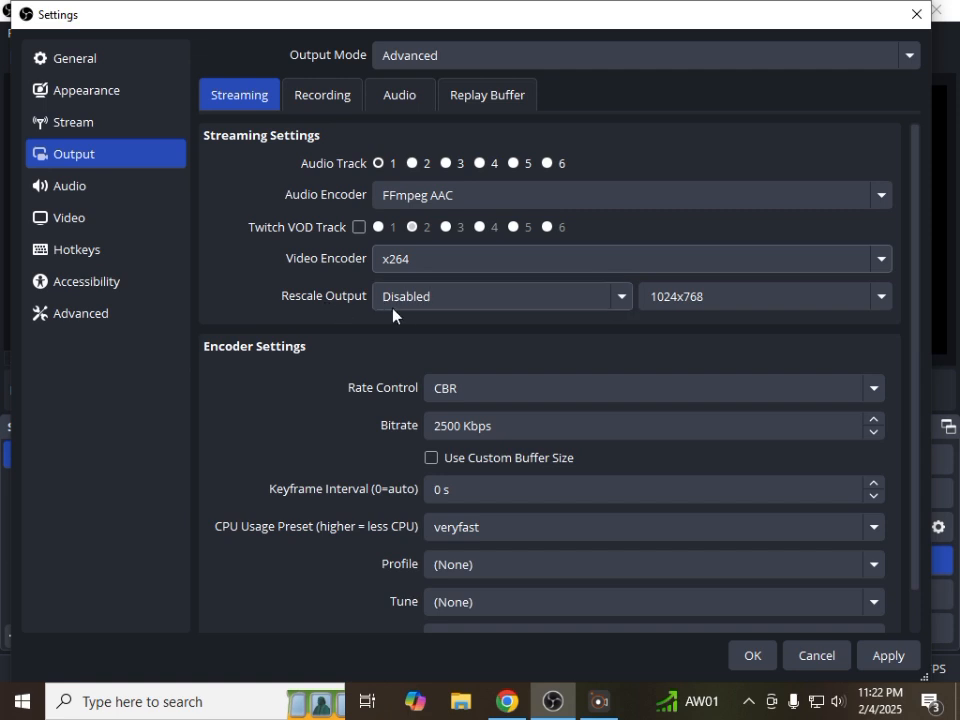
Set the streaming encoder's keyframe interval to 1 s and its CPU usage preset to ultrafast
scroll(403, 320, down, 1)
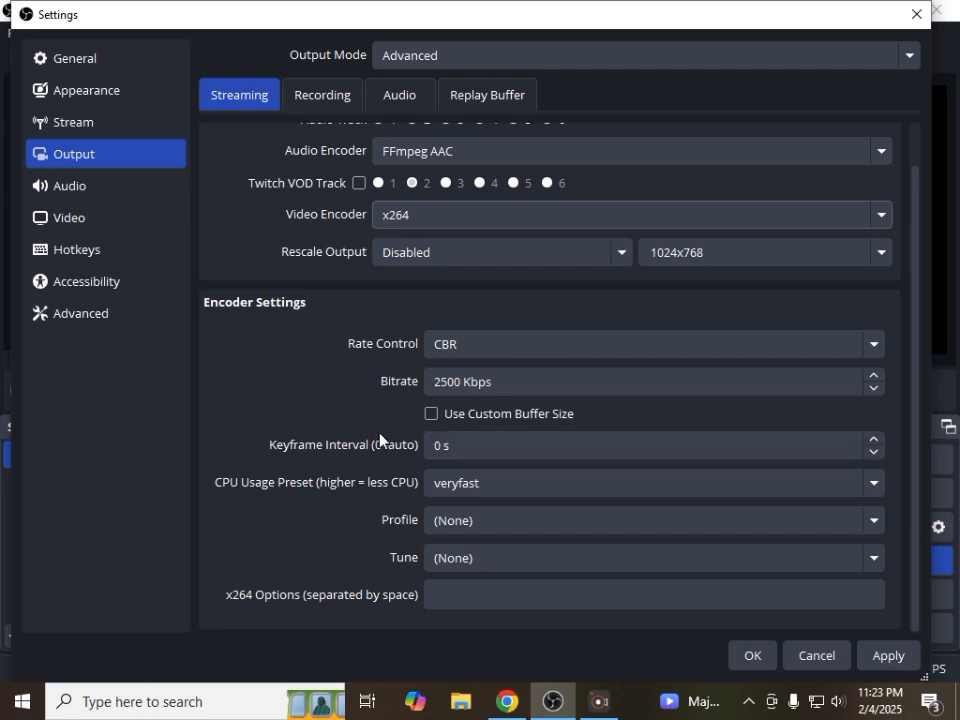
double_click(436, 445)
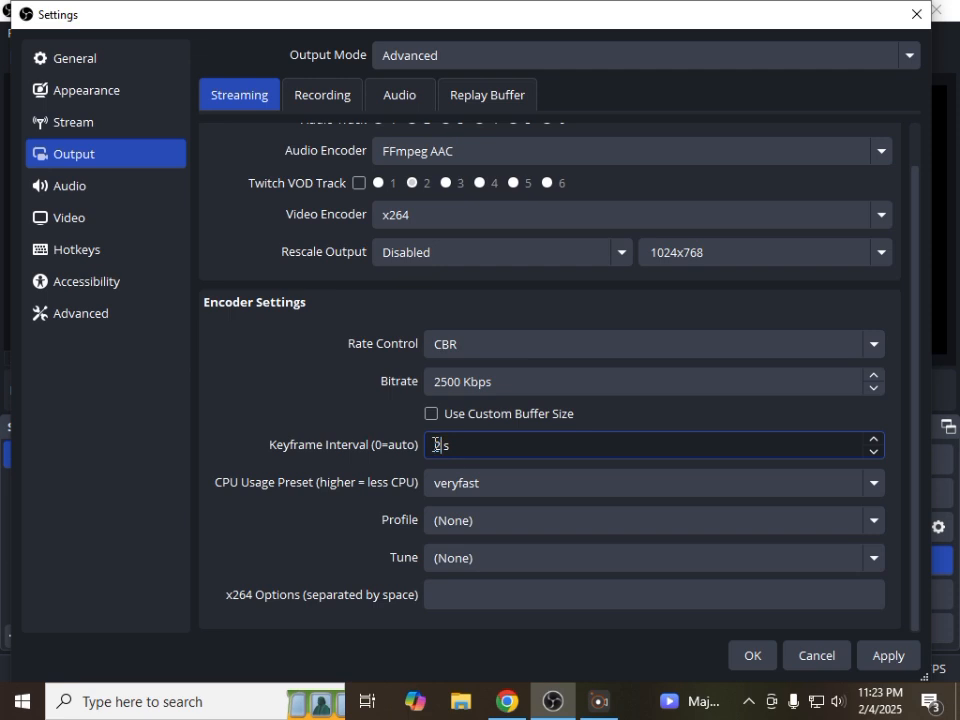
text(2)
scroll(515, 454, down, 1)
click(488, 493)
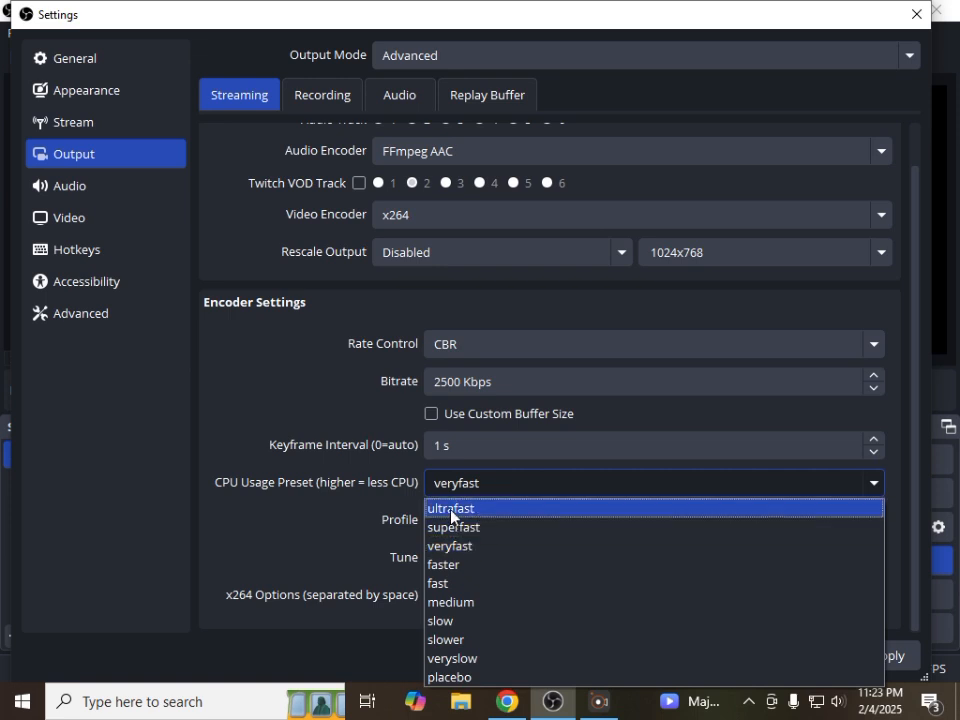
click(452, 510)
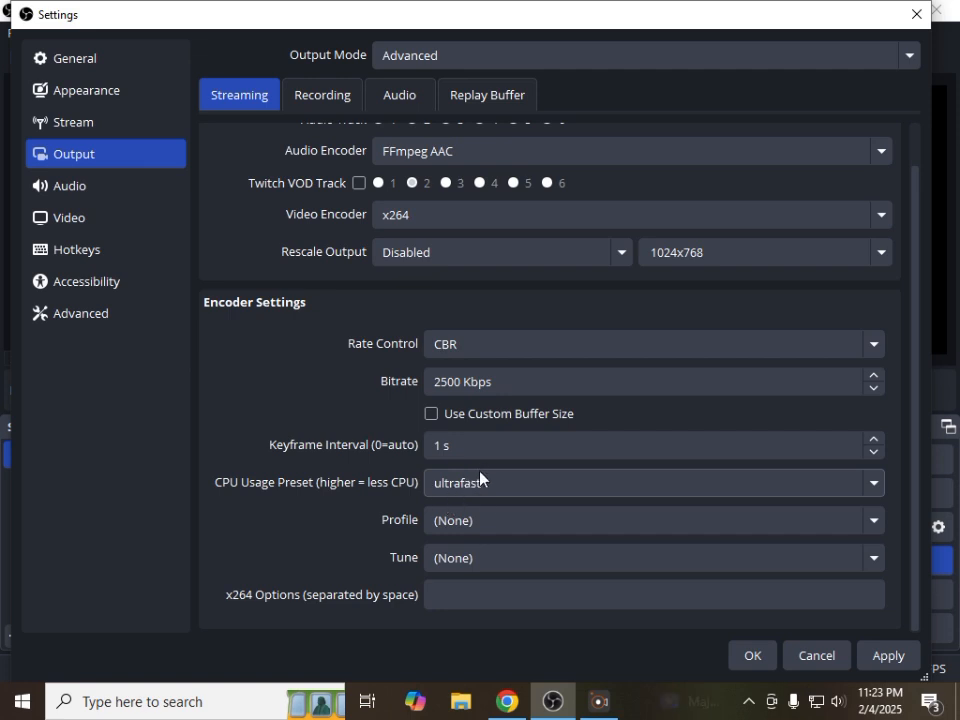
Set the streaming encoder's profile to main and its tune to zerolatency
click(480, 528)
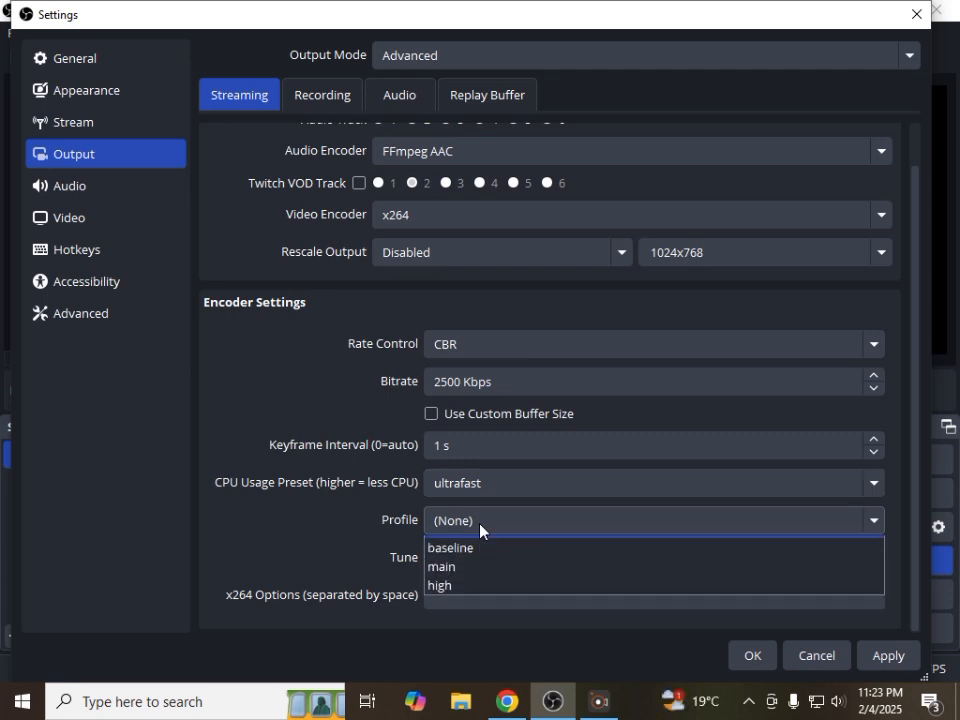
click(474, 584)
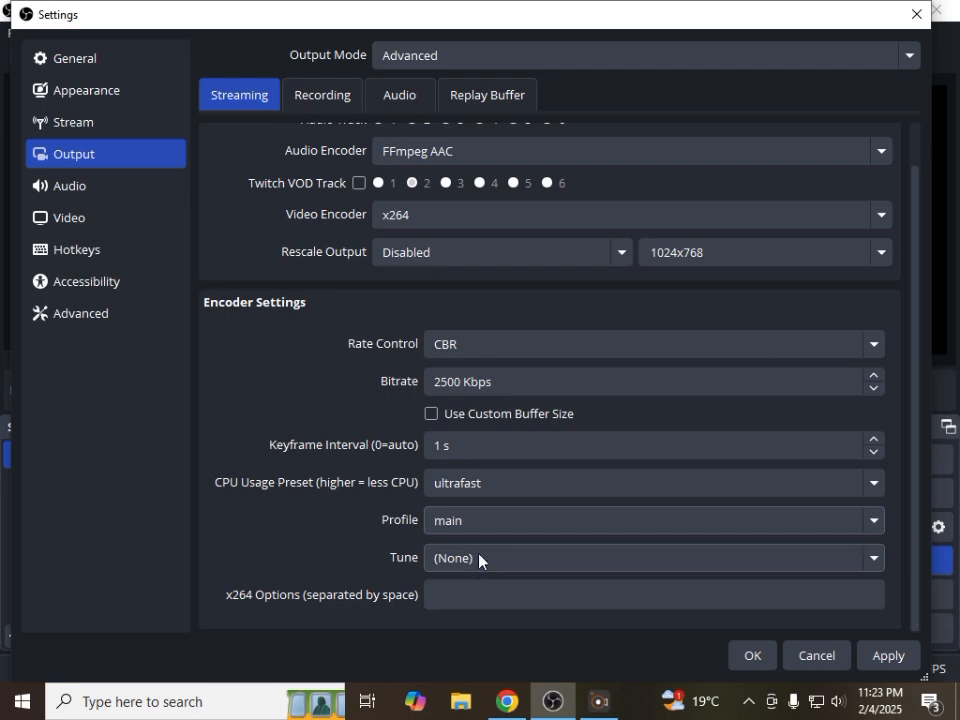
click(480, 559)
click(469, 535)
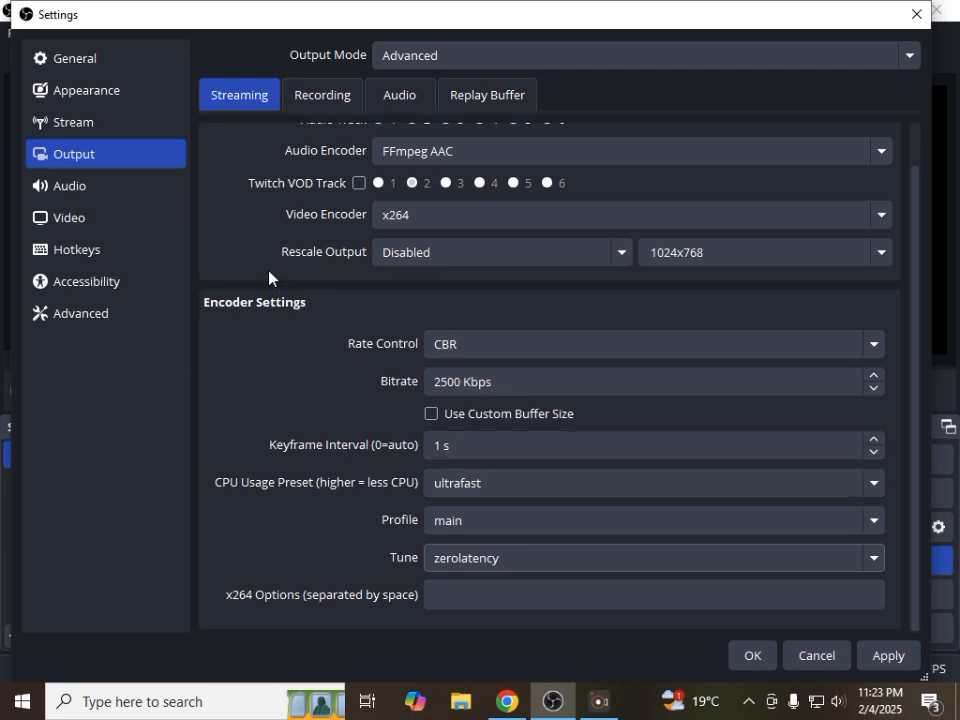
Review the available formats in the recording output settings and set the recording video encoder to x264
click(323, 100)
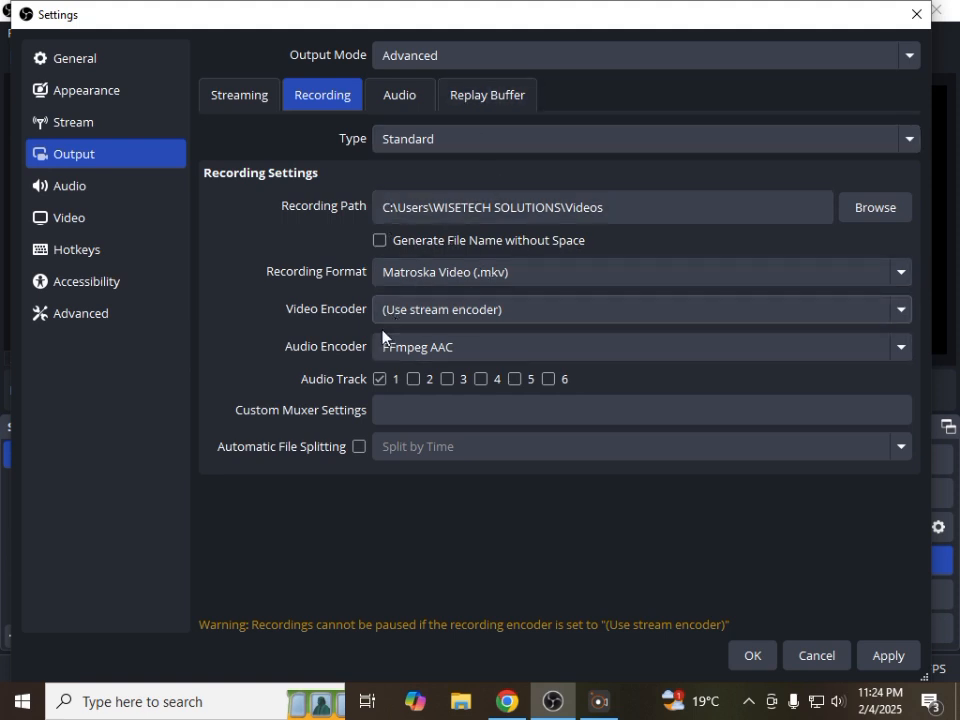
click(248, 98)
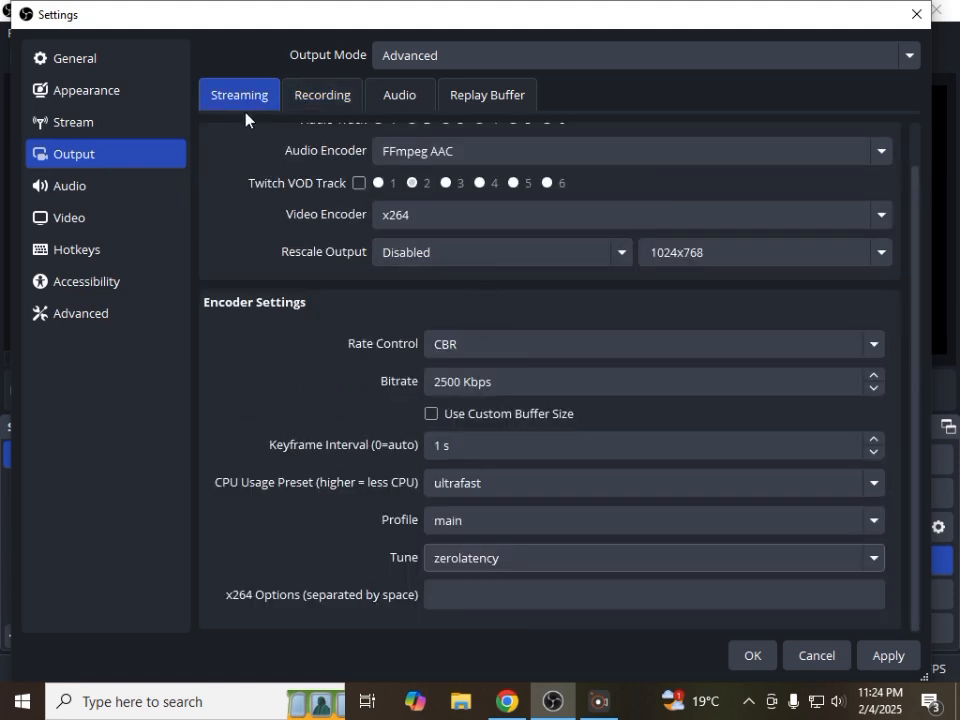
click(328, 96)
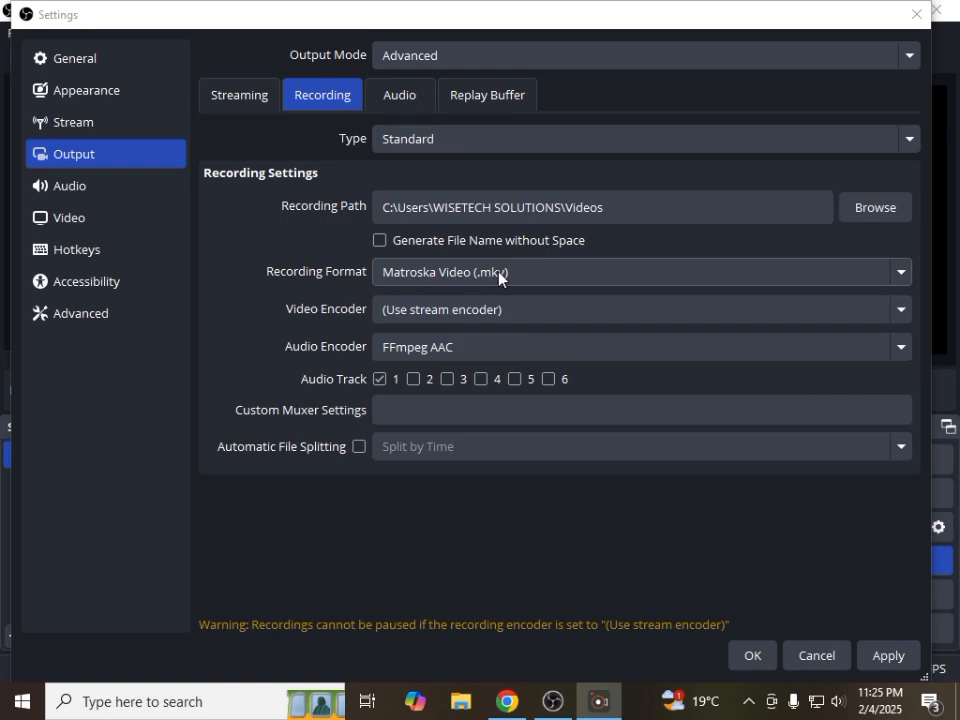
click(527, 279)
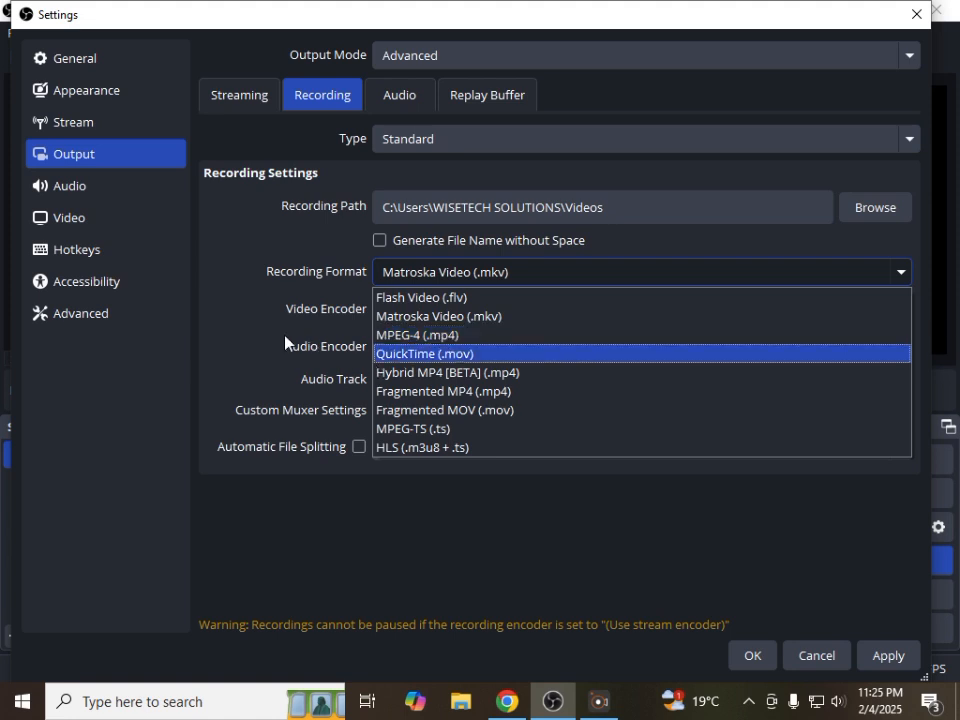
click(240, 344)
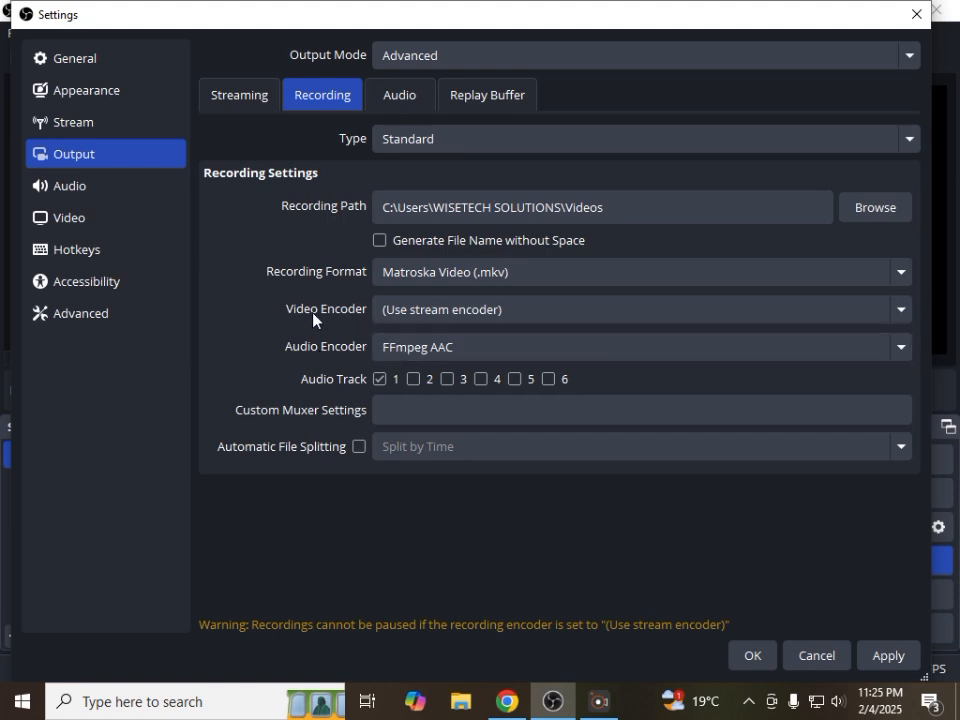
click(401, 316)
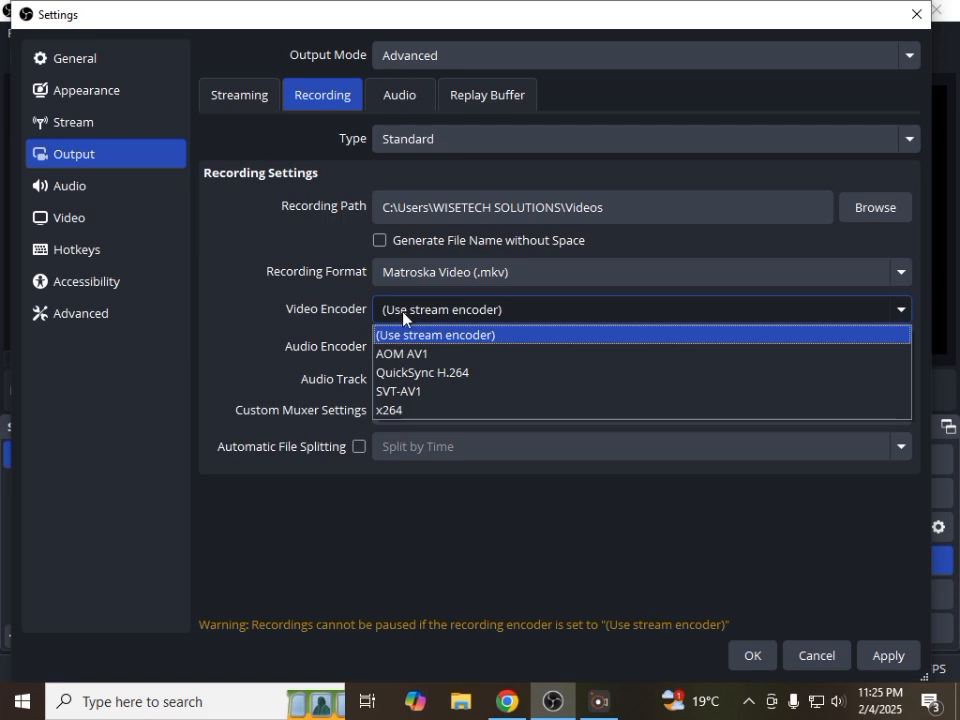
click(409, 411)
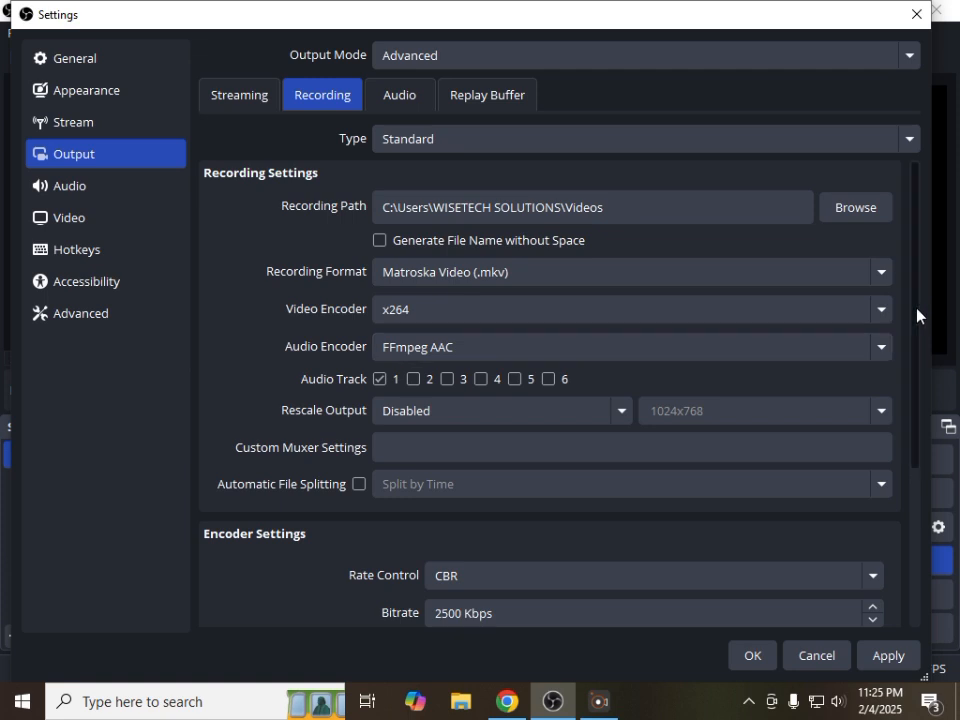
Set the recording encoder's bitrate to 7000 Kbps
drag(917, 313, 921, 420)
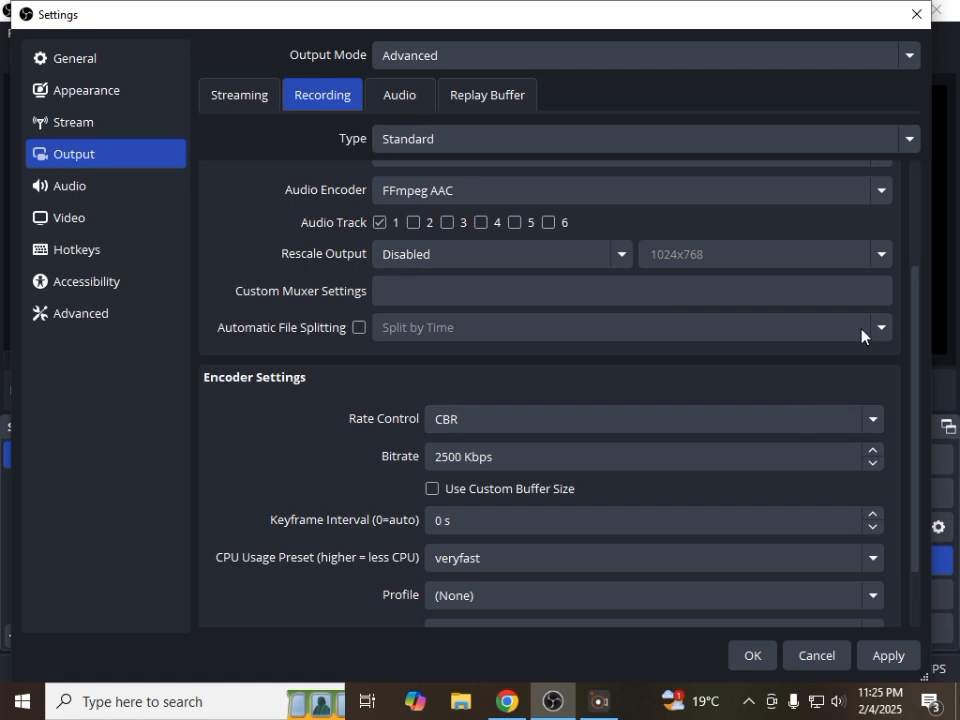
drag(913, 347, 913, 385)
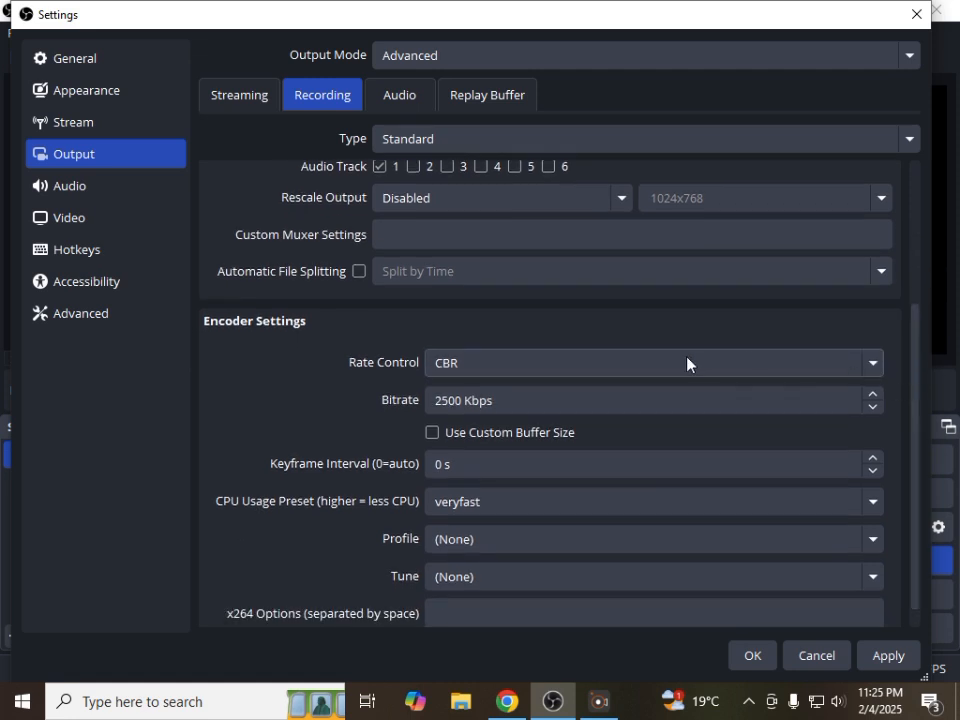
double_click(438, 401)
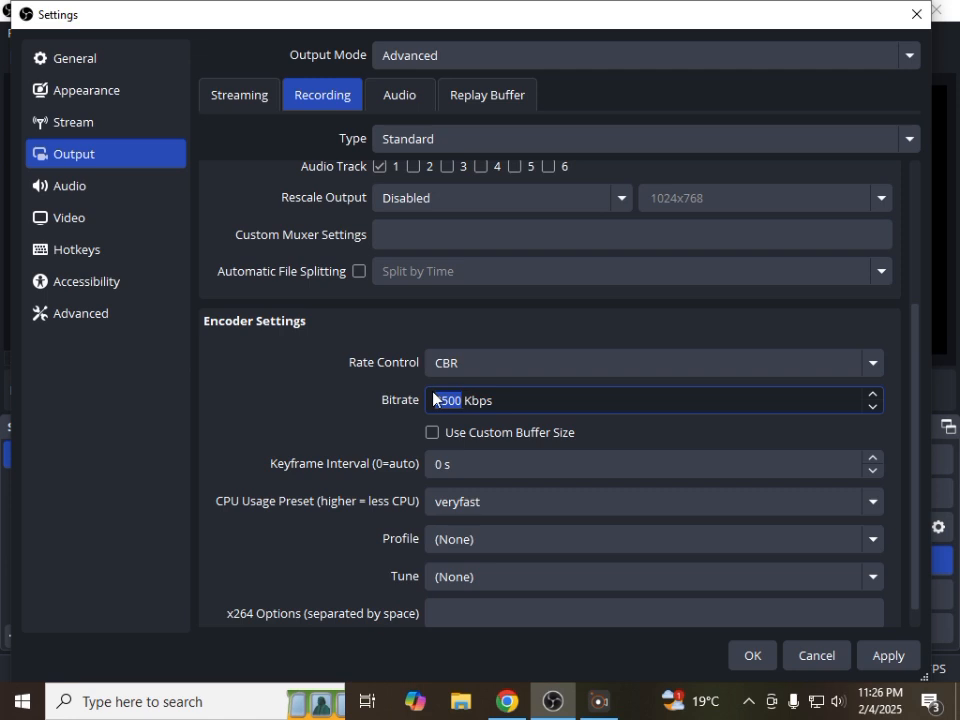
text(500)
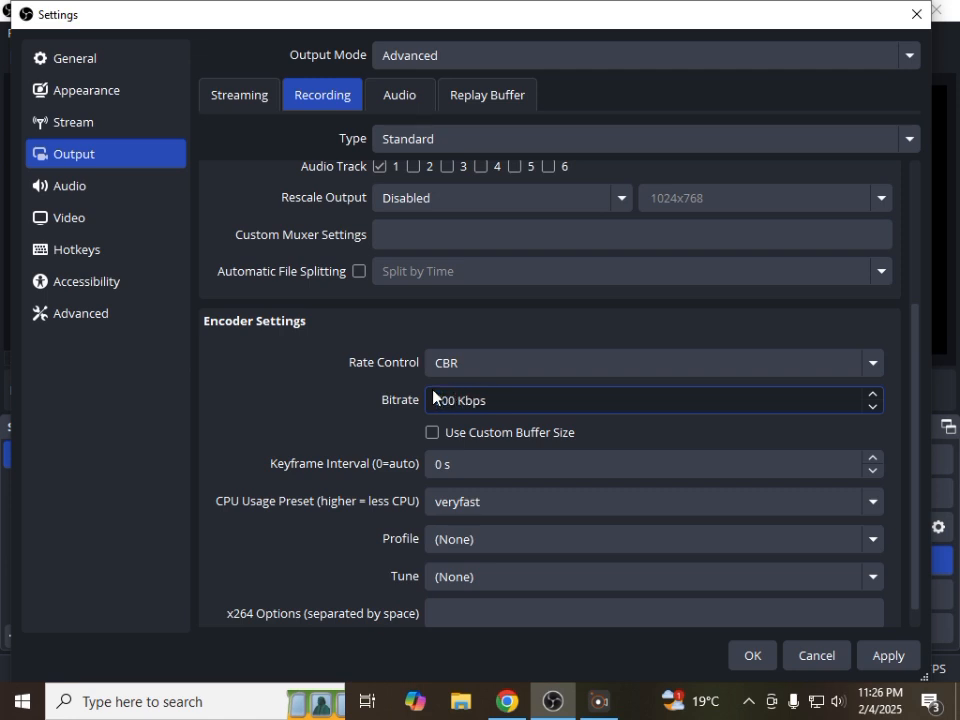
text(0)
scroll(514, 393, down, 1)
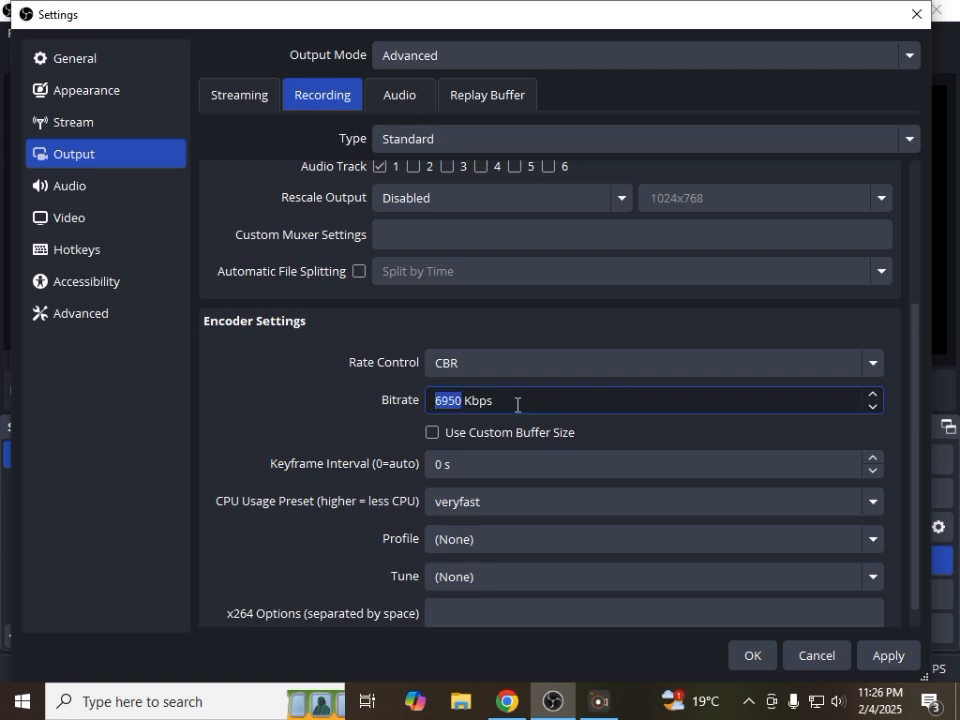
scroll(517, 404, up, 2)
scroll(517, 404, down, 1)
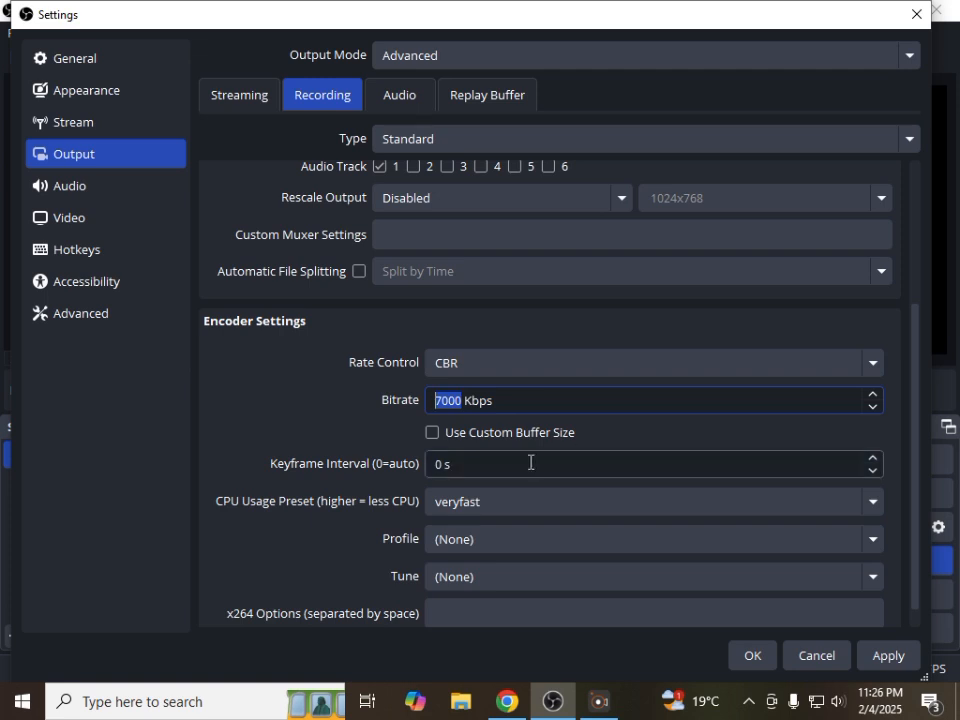
Set the recording encoder's keyframe interval to 2 s
click(432, 472)
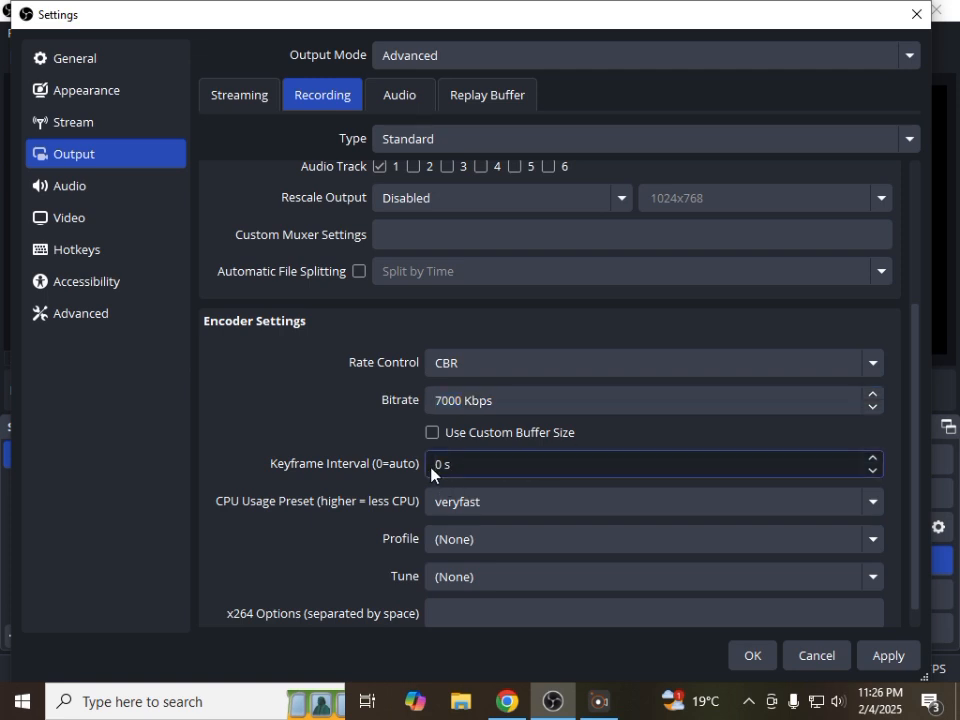
double_click(440, 464)
text(2)
Set the recording encoder's profile to main and its tune to zerolatency, and save the settings
scroll(915, 424, down, 1)
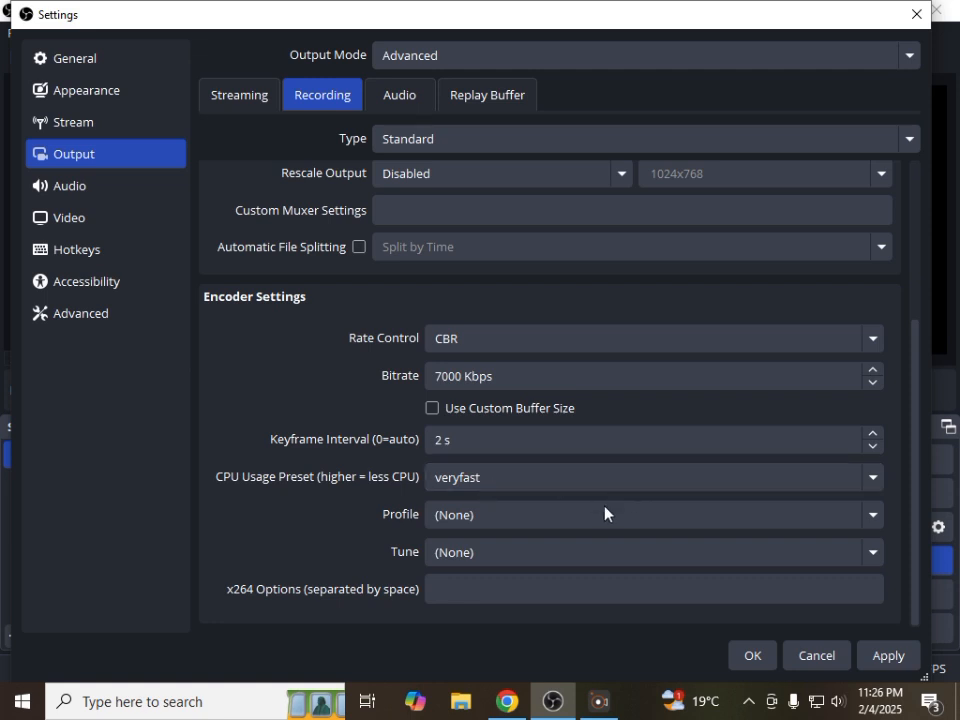
click(536, 517)
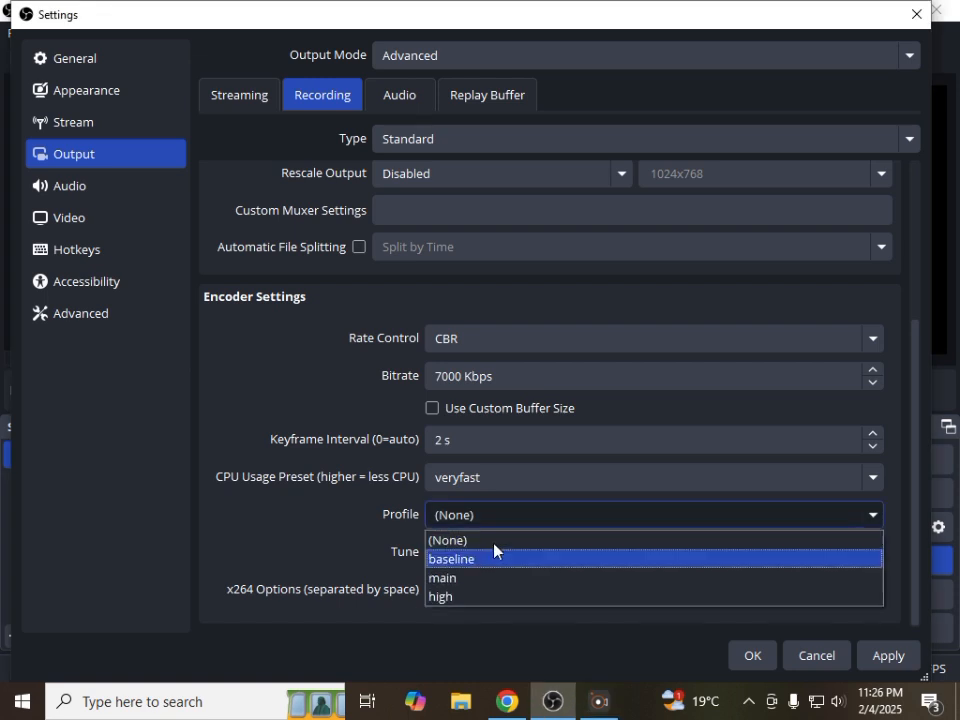
click(476, 576)
click(478, 564)
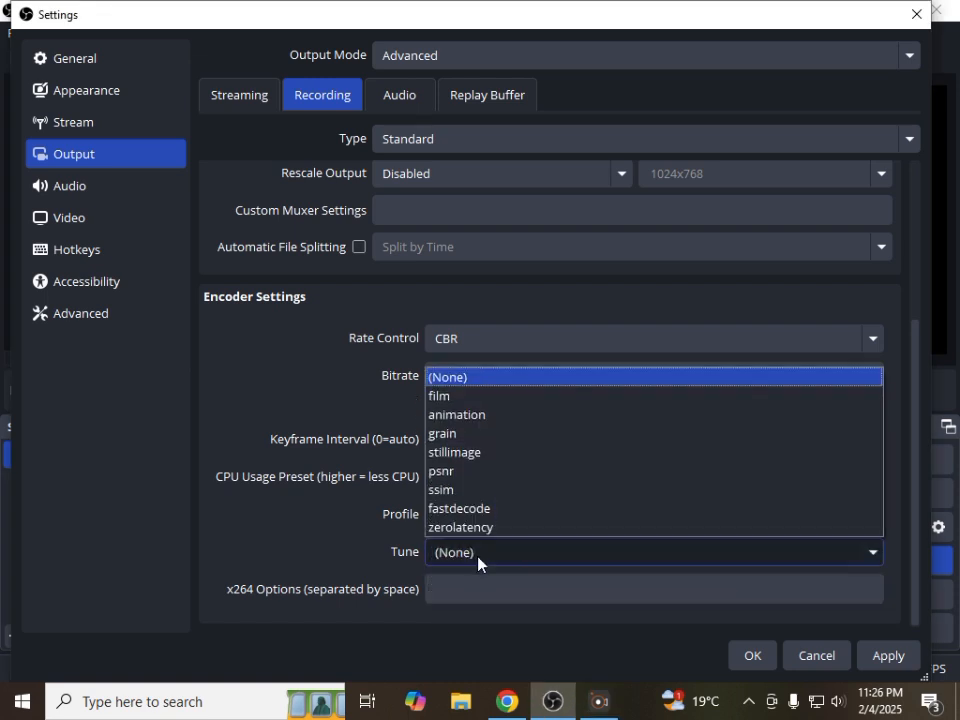
click(472, 527)
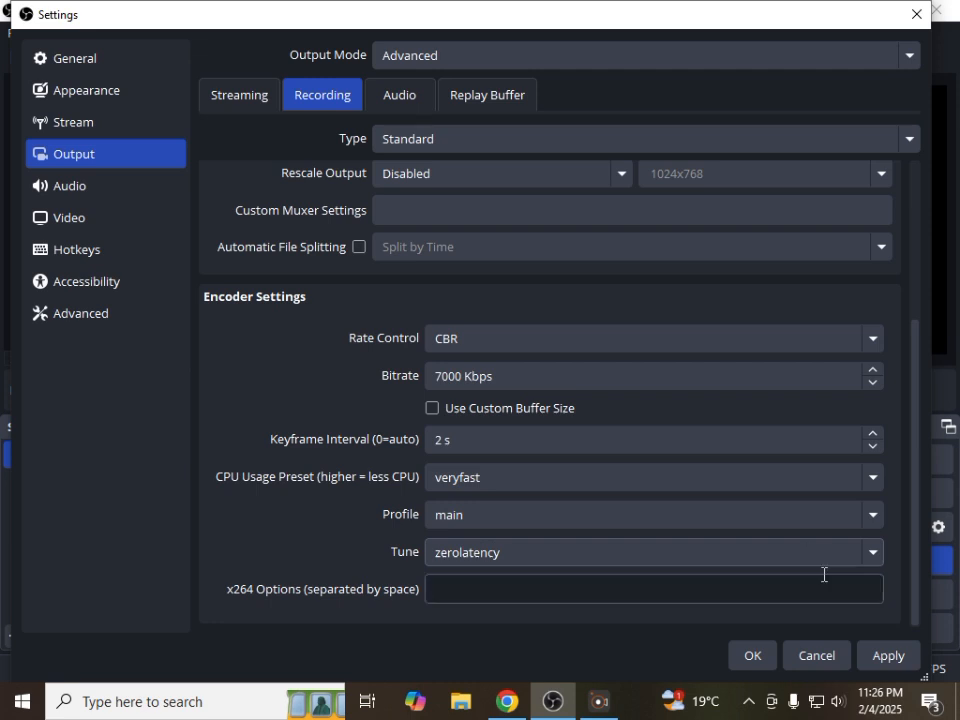
click(895, 658)
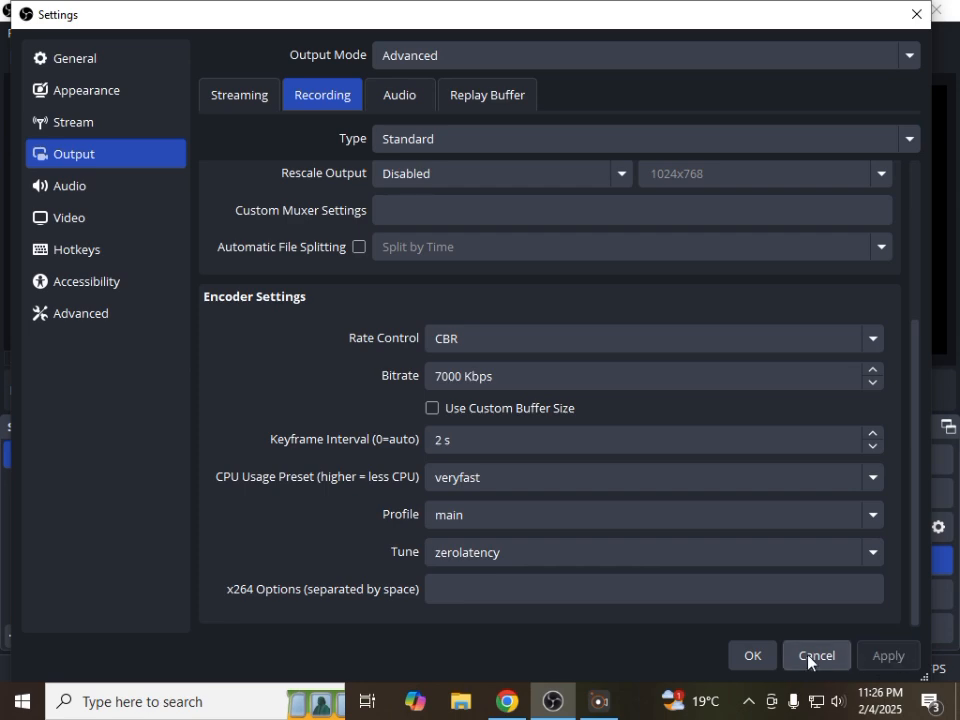
click(760, 660)
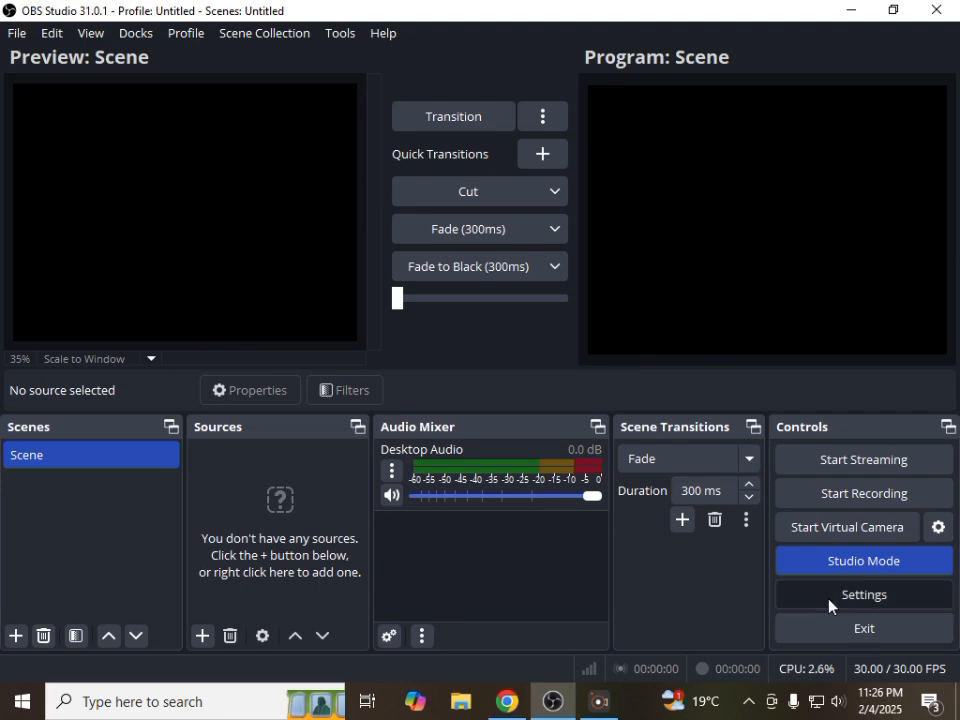
Reopen the settings, set the base canvas resolution to 1280x720 and check the available common FPS values
click(862, 594)
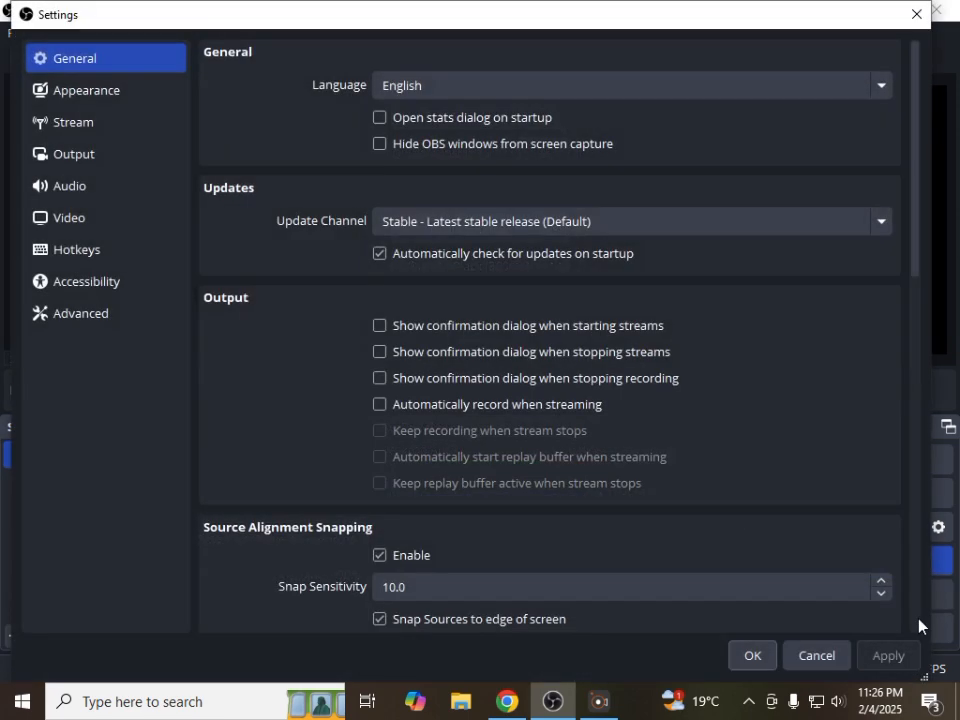
click(70, 154)
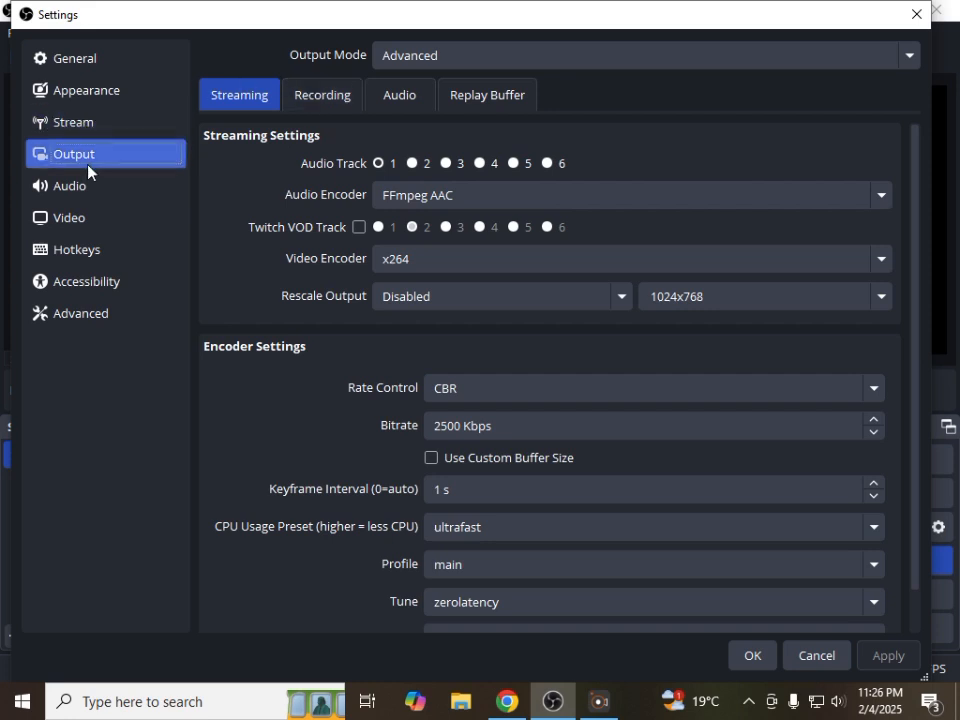
click(92, 218)
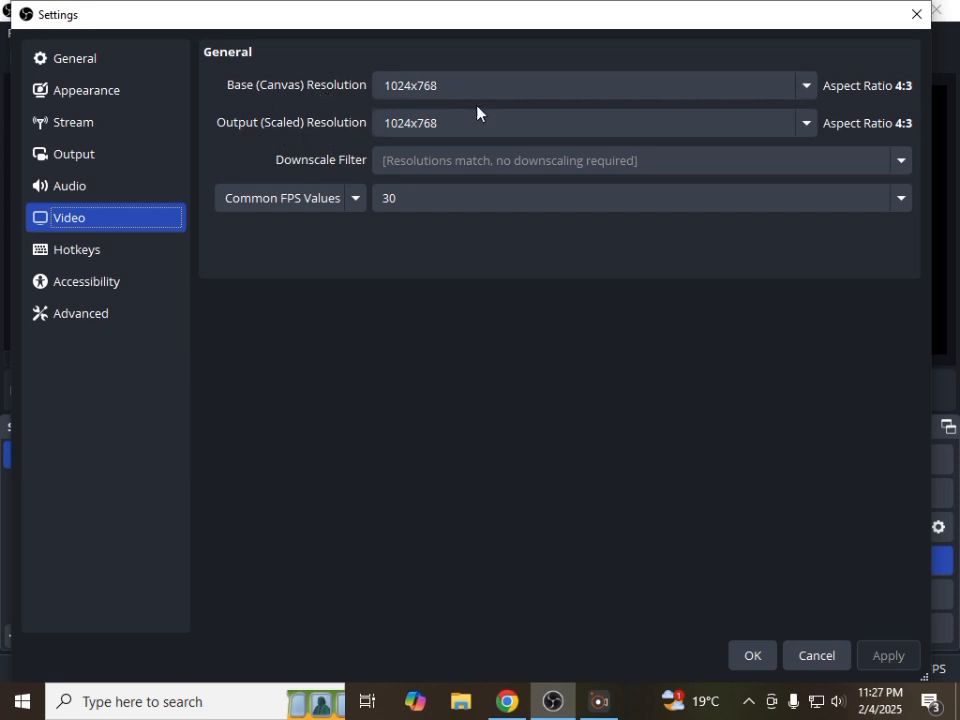
click(806, 92)
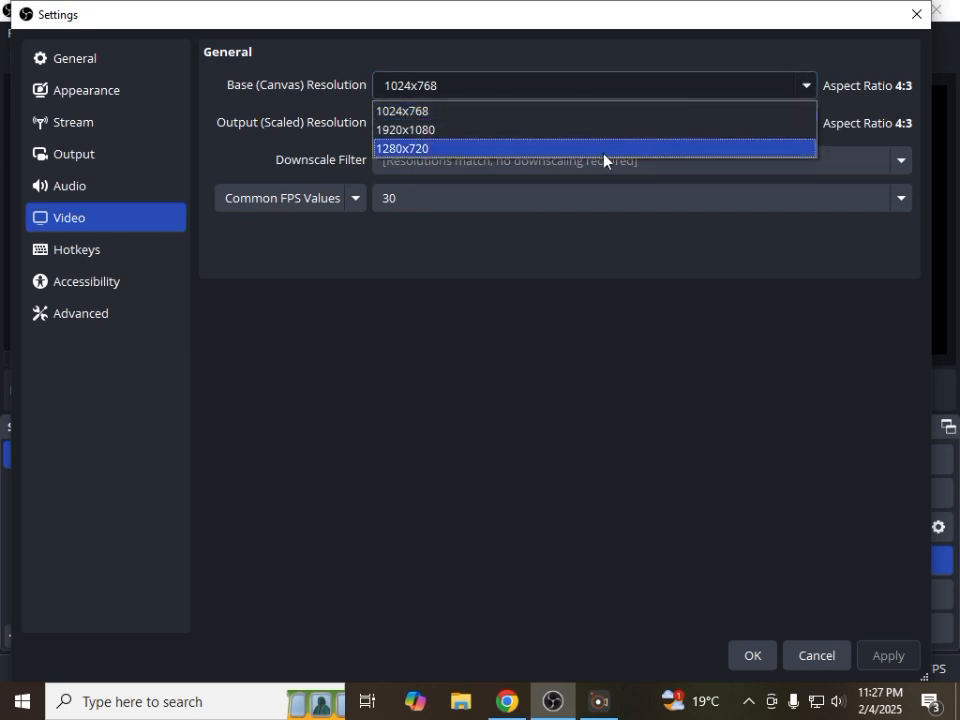
click(582, 149)
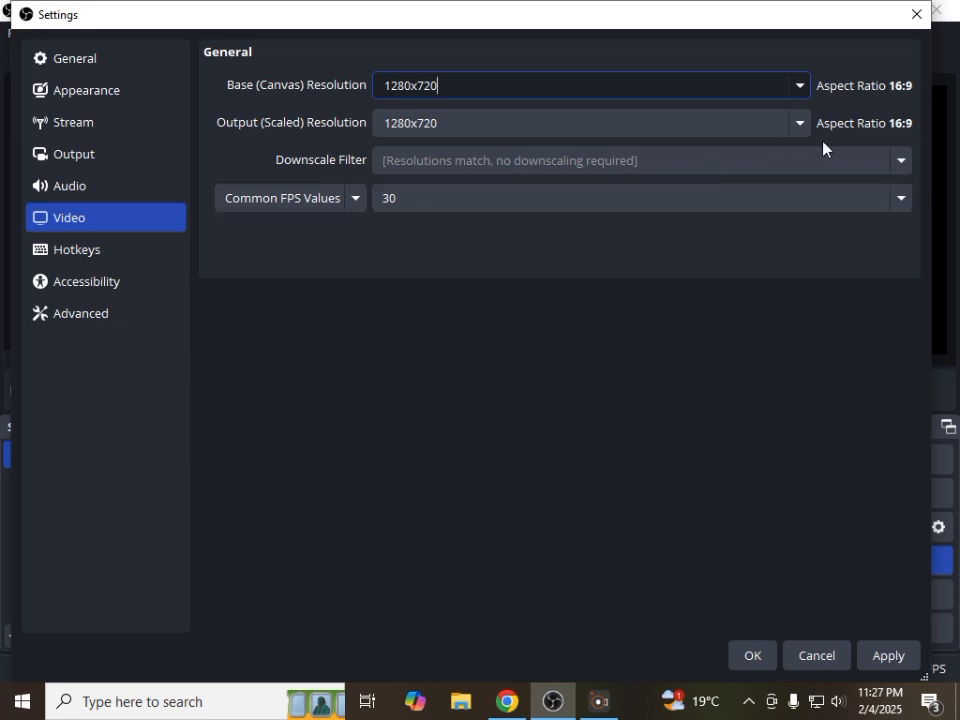
click(902, 199)
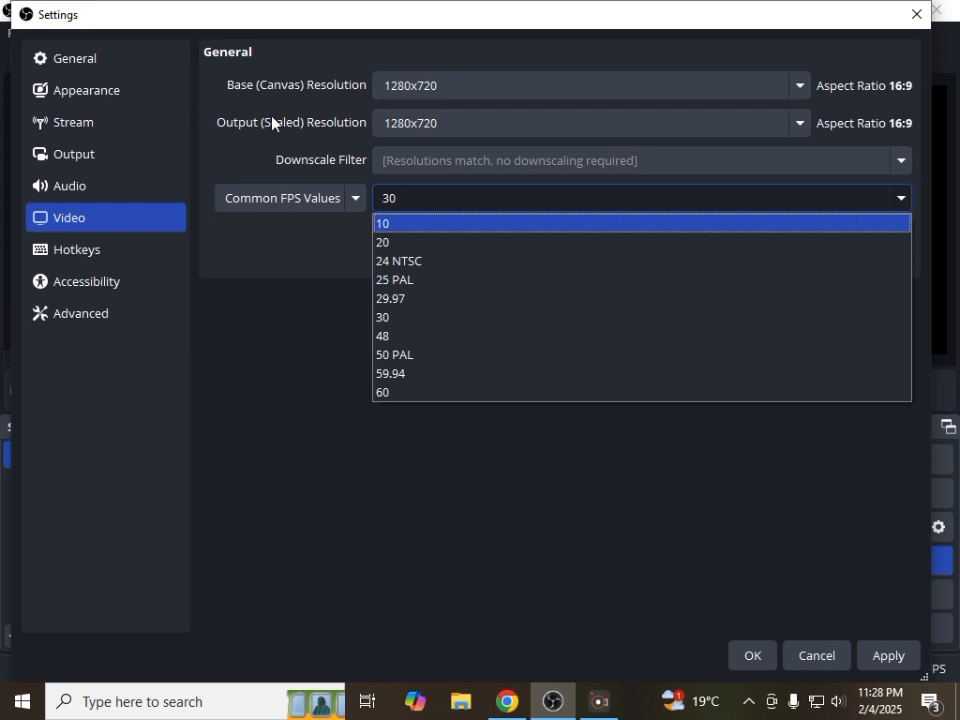
Set the streaming service to Facebook Live and make the stream key field ready for entry
click(80, 130)
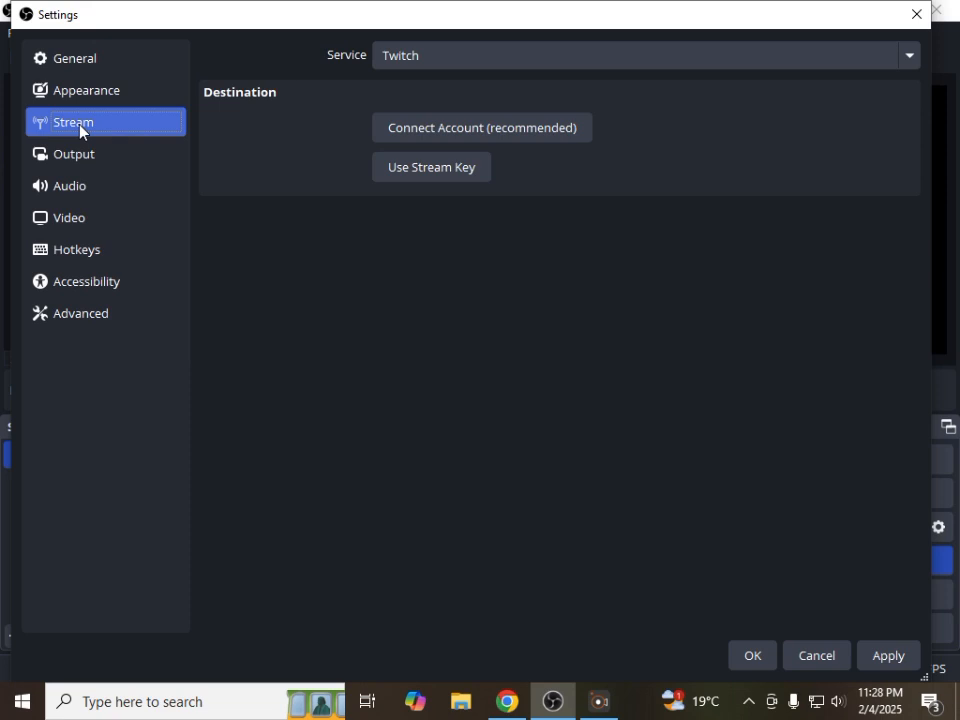
click(430, 62)
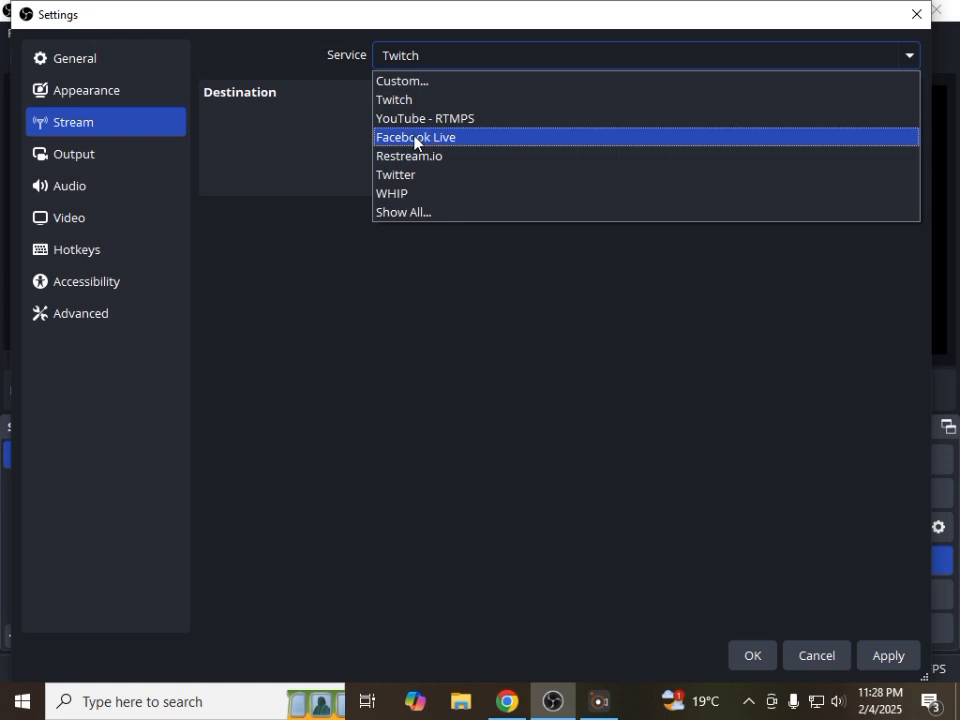
click(414, 140)
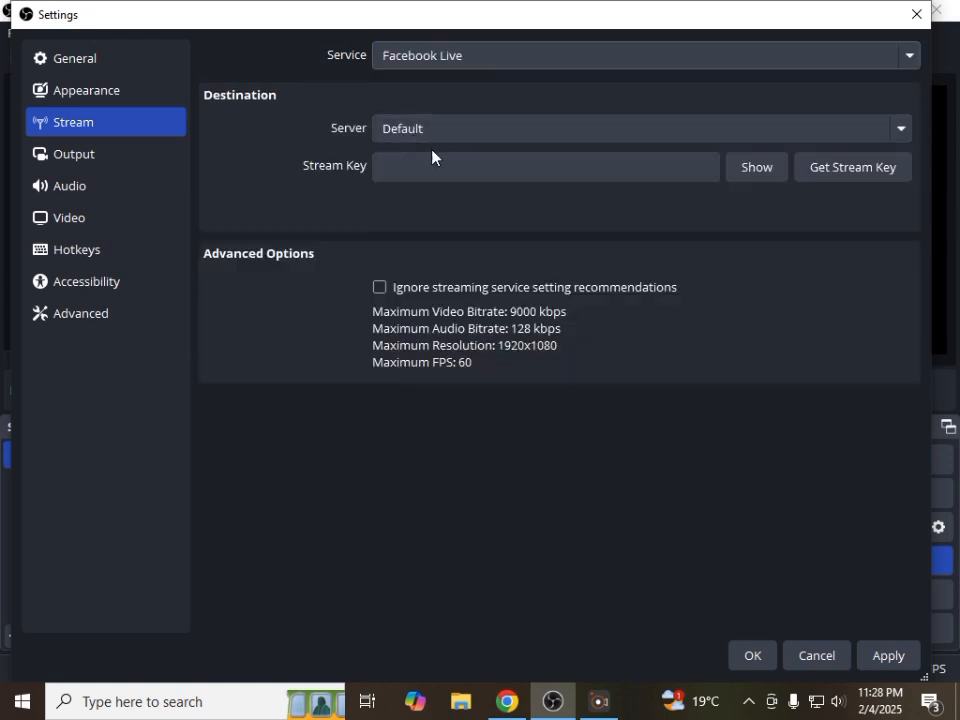
click(397, 173)
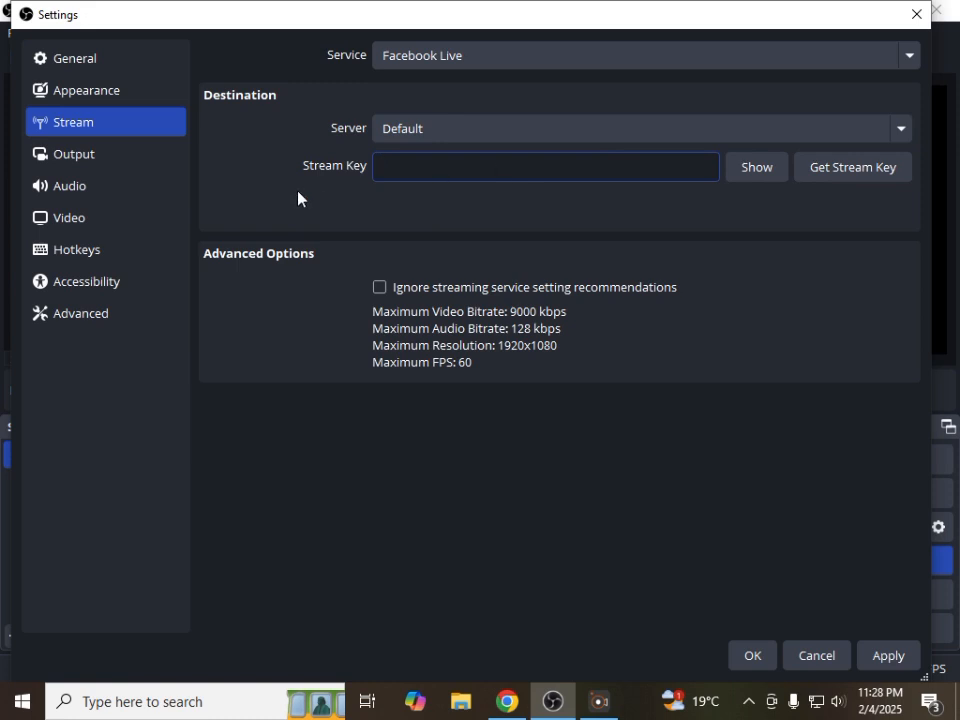
Review the audio settings, including the global audio devices, meters and monitoring options
click(73, 190)
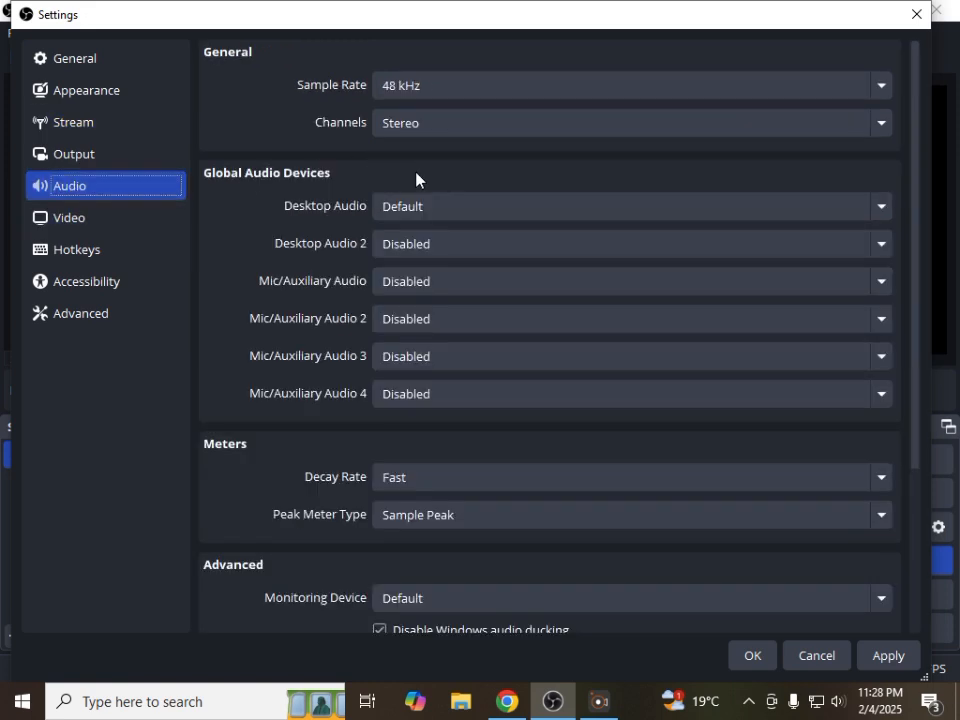
scroll(415, 182, down, 1)
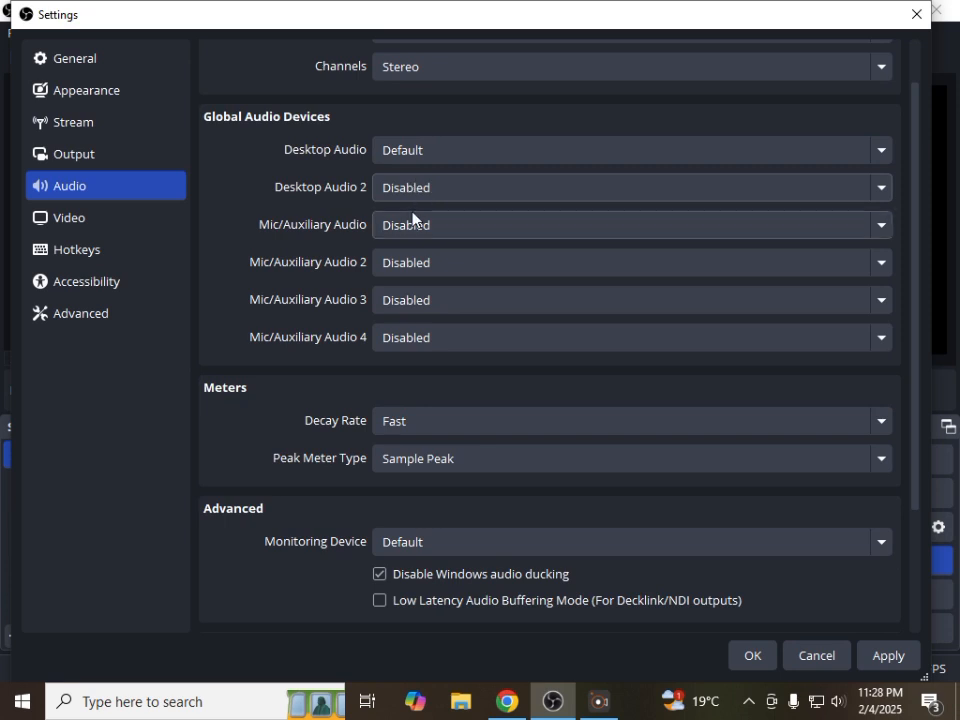
scroll(411, 213, up, 1)
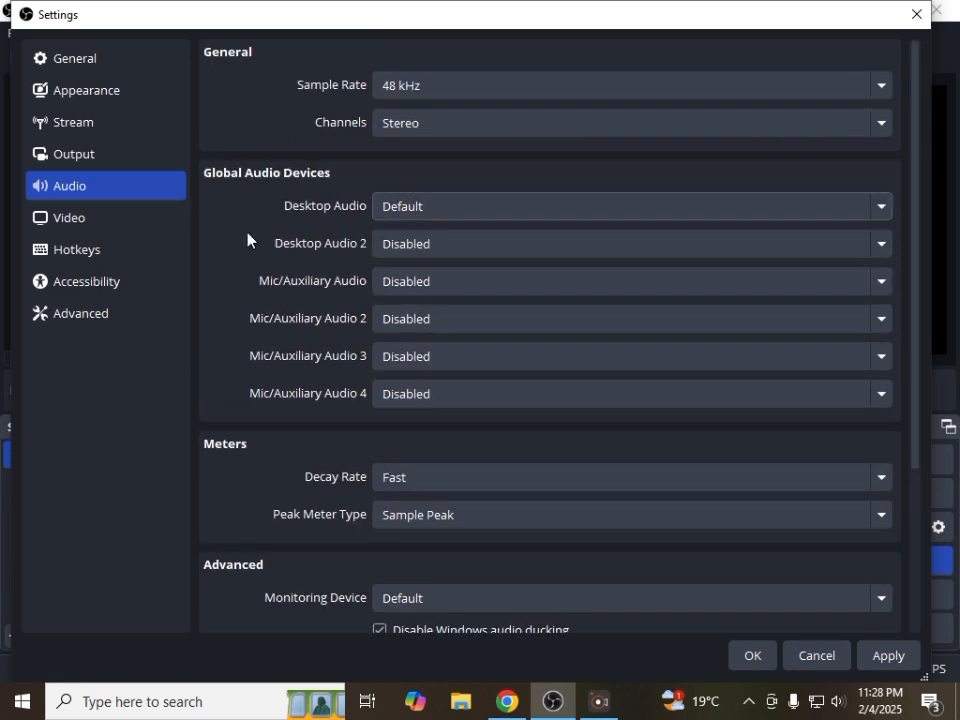